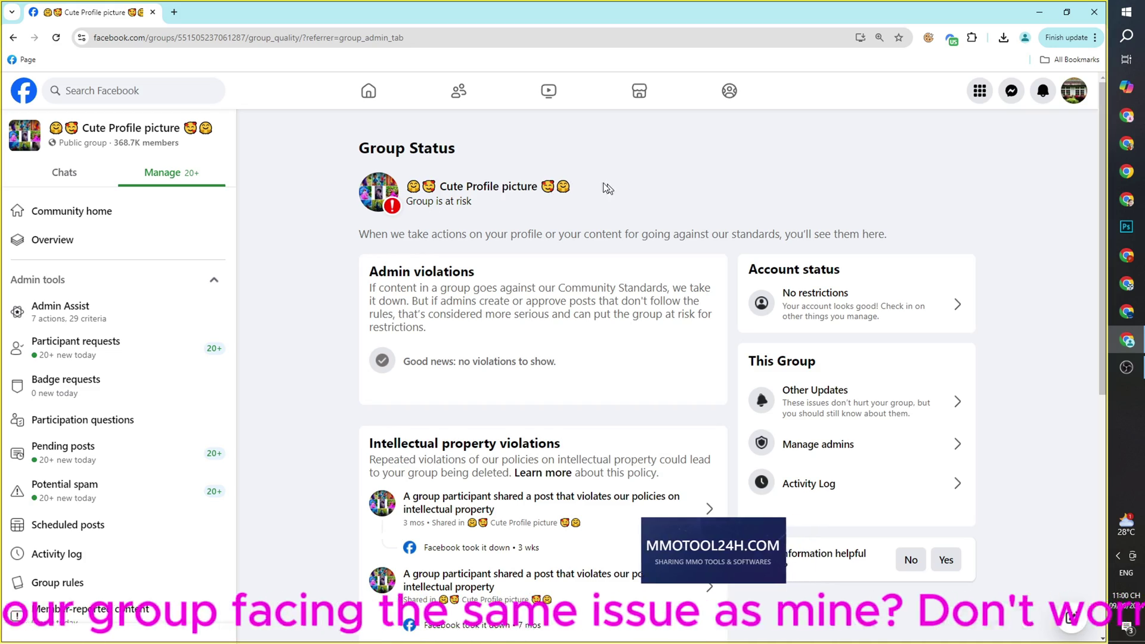
# Scroll the Group Status page to the Intellectual property violations section
pyautogui.click(502, 178)
pyautogui.scroll(-5, 393, 287)
pyautogui.scroll(2, 393, 287)
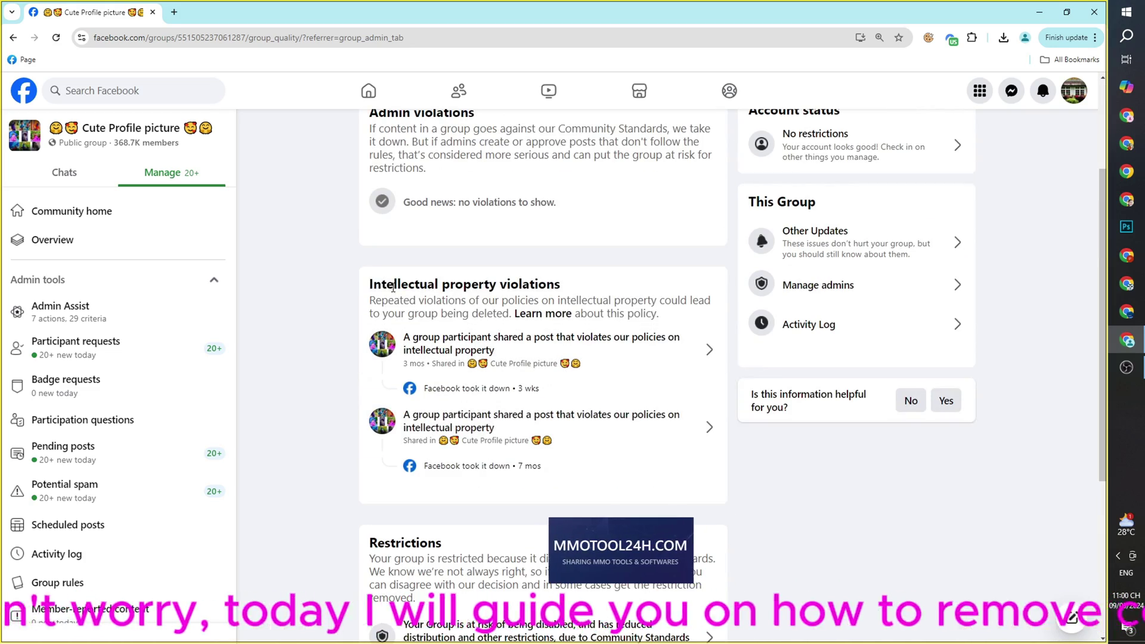
pyautogui.moveTo(406, 280); pyautogui.dragTo(574, 284)
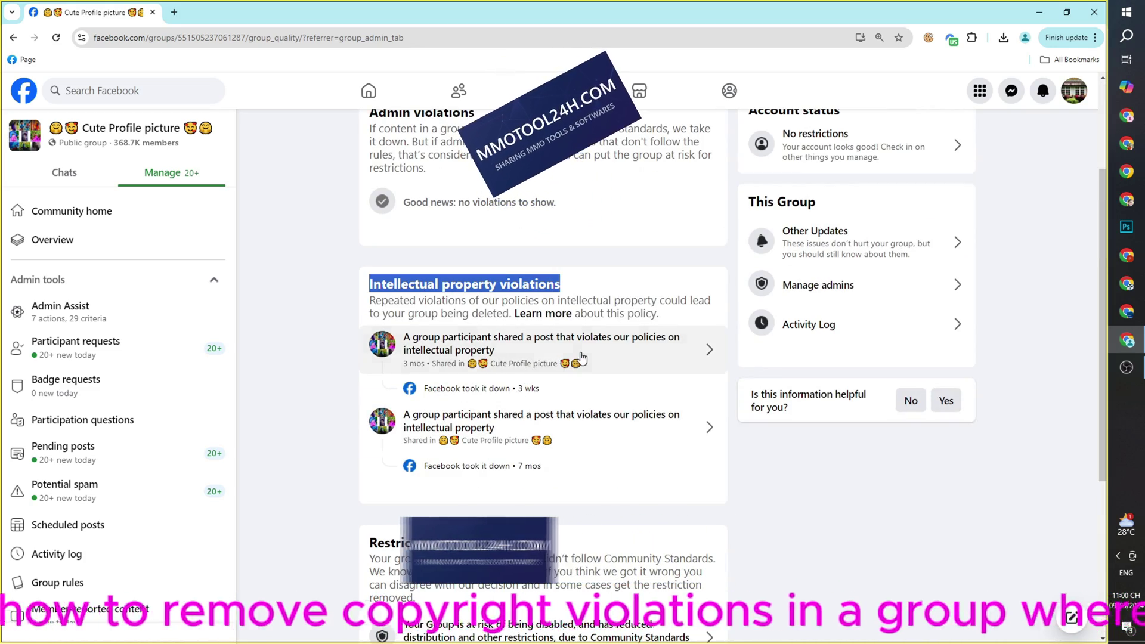
# Open the first violation's details and review the removed post's notice
pyautogui.click(581, 355)
pyautogui.moveTo(388, 179); pyautogui.dragTo(319, 280)
pyautogui.click(398, 229)
pyautogui.scroll(-5, 527, 320)
pyautogui.scroll(3, 549, 341)
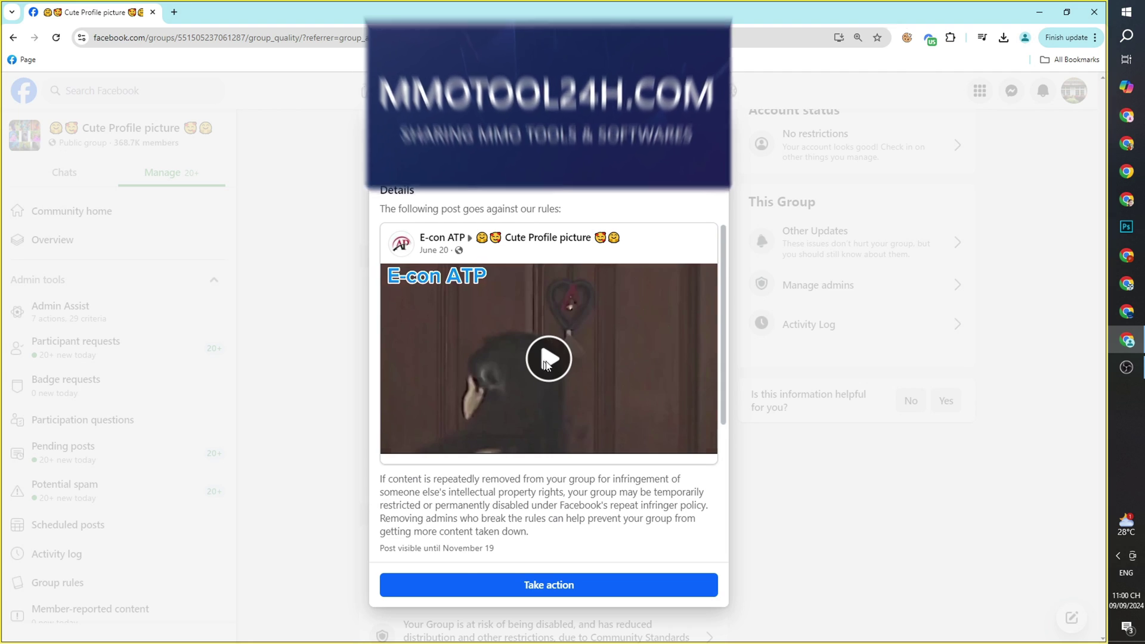
# Play the removed post's video and choose Take action > Disagree with decision
pyautogui.click(549, 344)
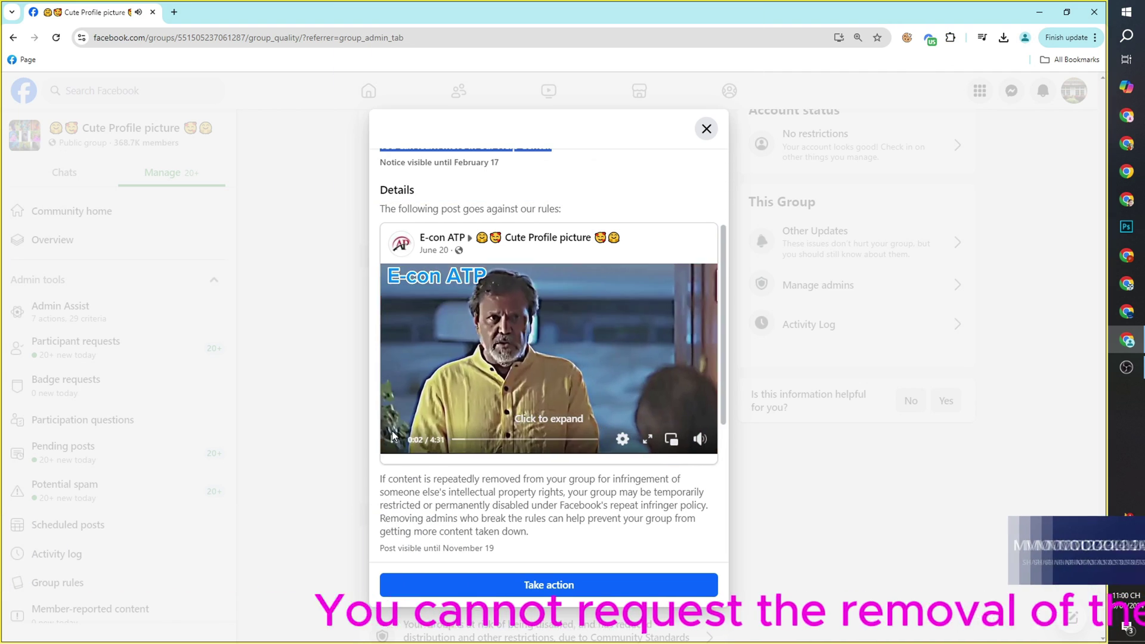
pyautogui.scroll(-5, 576, 575)
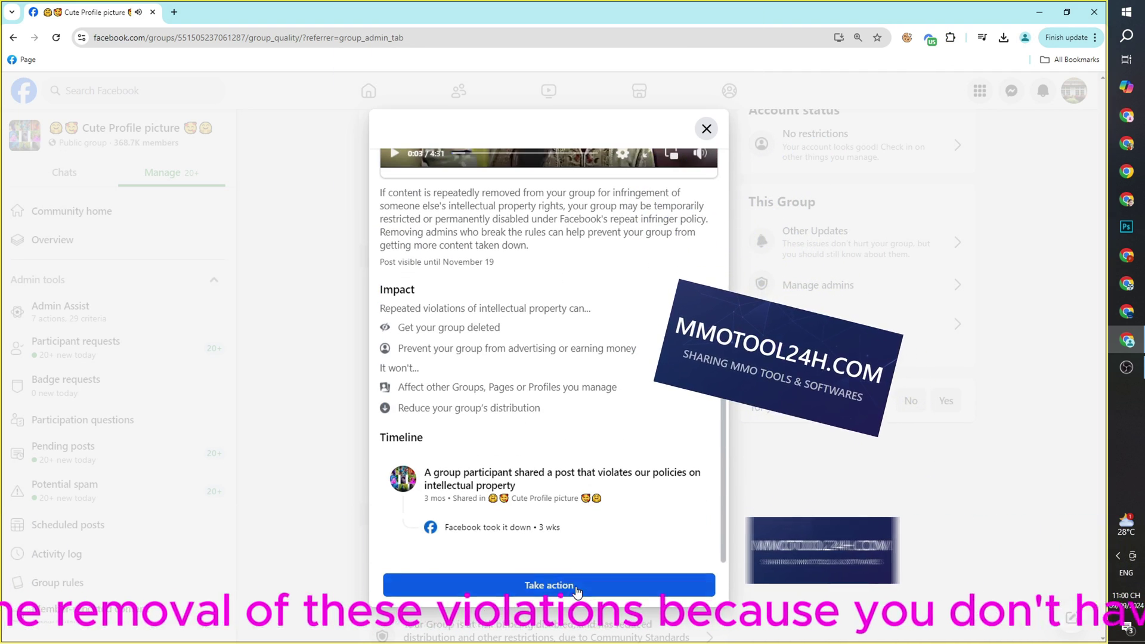
pyautogui.click(576, 586)
pyautogui.click(485, 346)
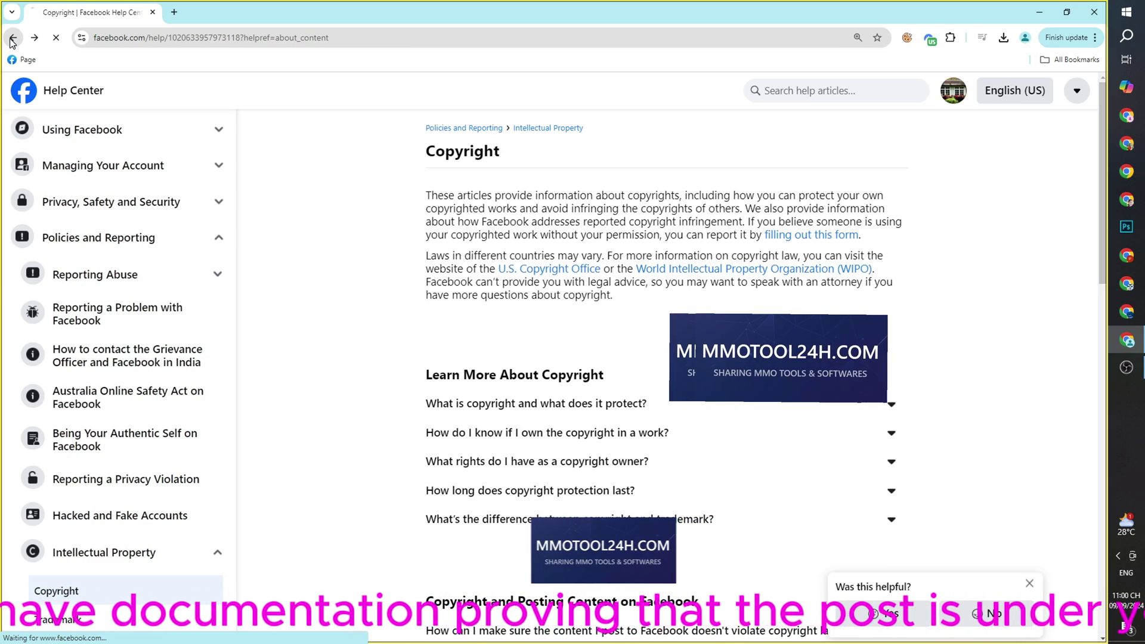
# Reopen the first violation and pick Disagree with decision under Take action again
pyautogui.scroll(-5, 535, 249)
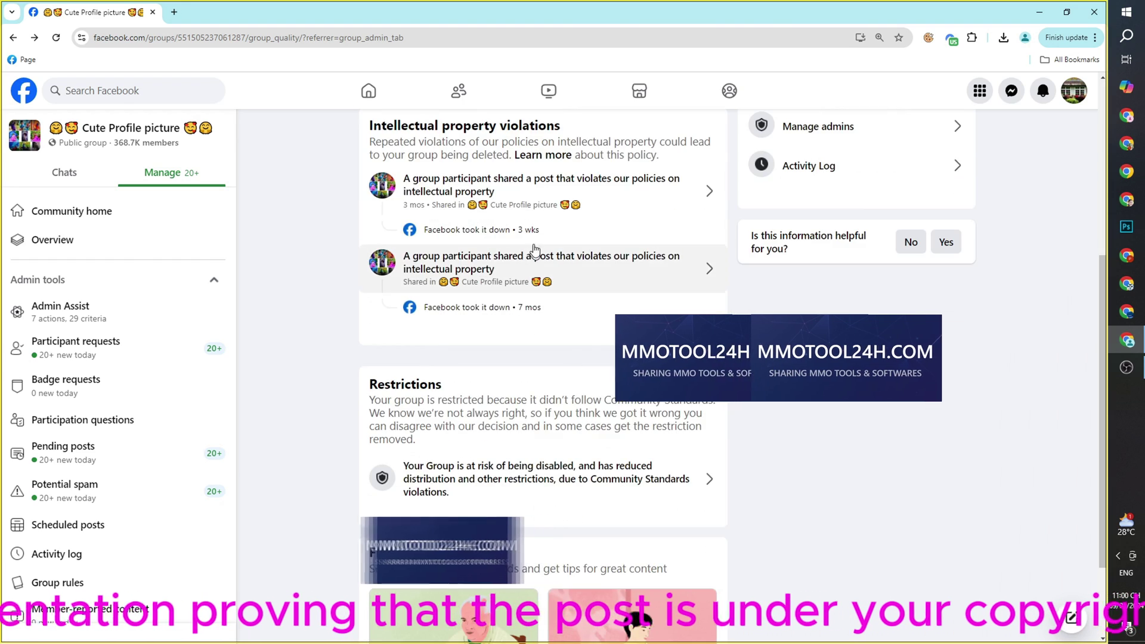
pyautogui.click(531, 187)
pyautogui.scroll(-5, 555, 549)
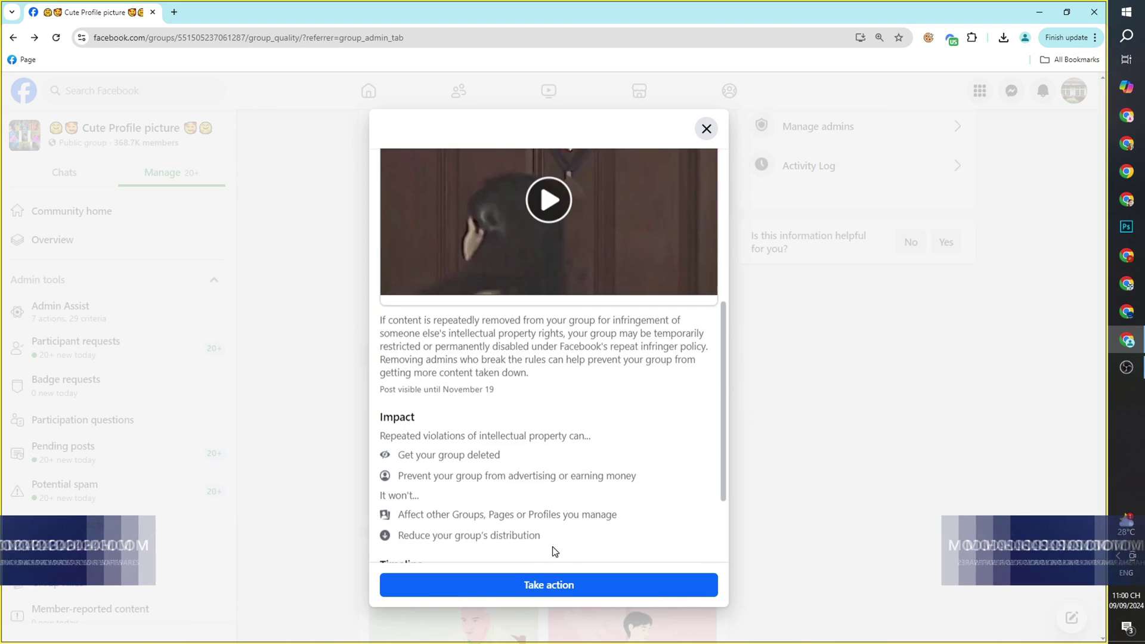
pyautogui.click(569, 587)
pyautogui.click(511, 350)
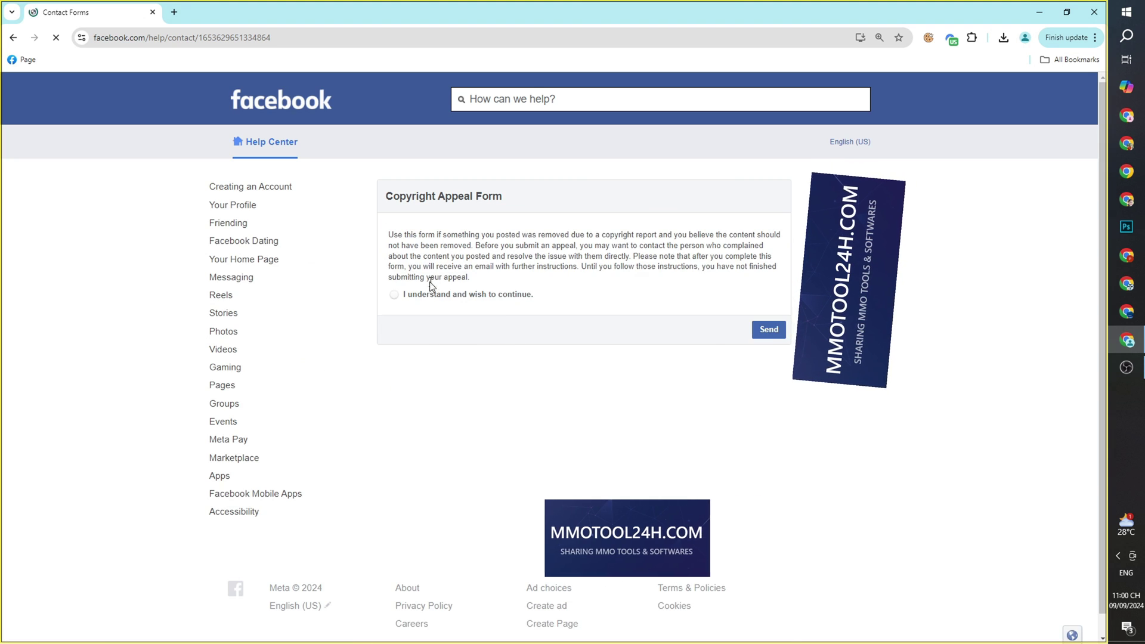
# Tick 'I understand and wish to continue', review the appeal form fields, then go back to Group Status
pyautogui.click(394, 295)
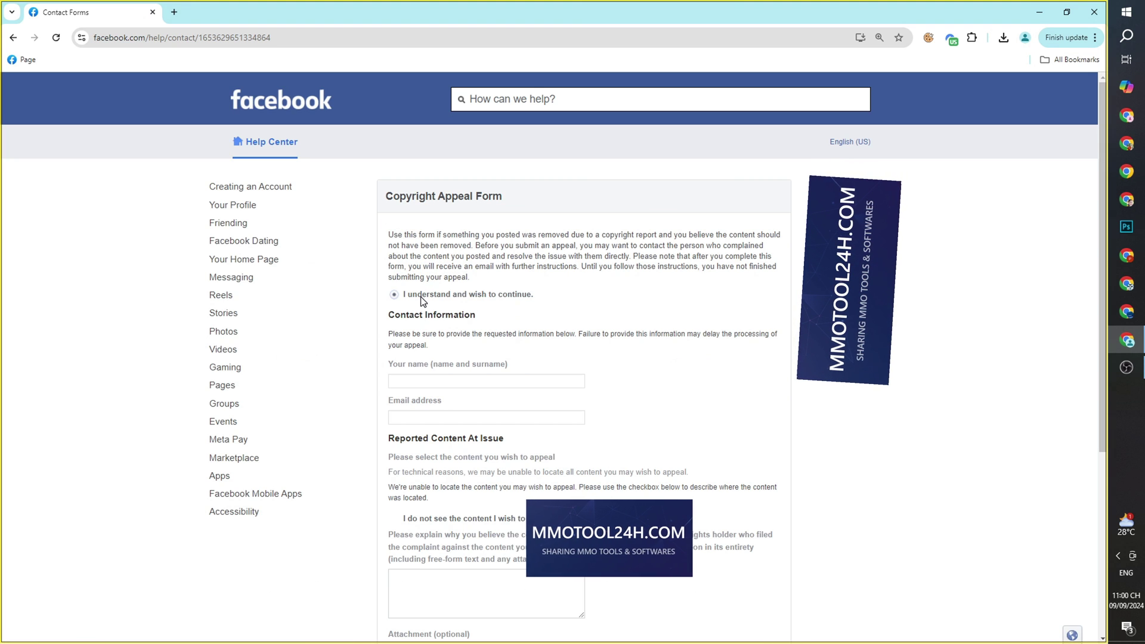
pyautogui.moveTo(425, 439); pyautogui.dragTo(498, 391)
pyautogui.scroll(-2, 499, 388)
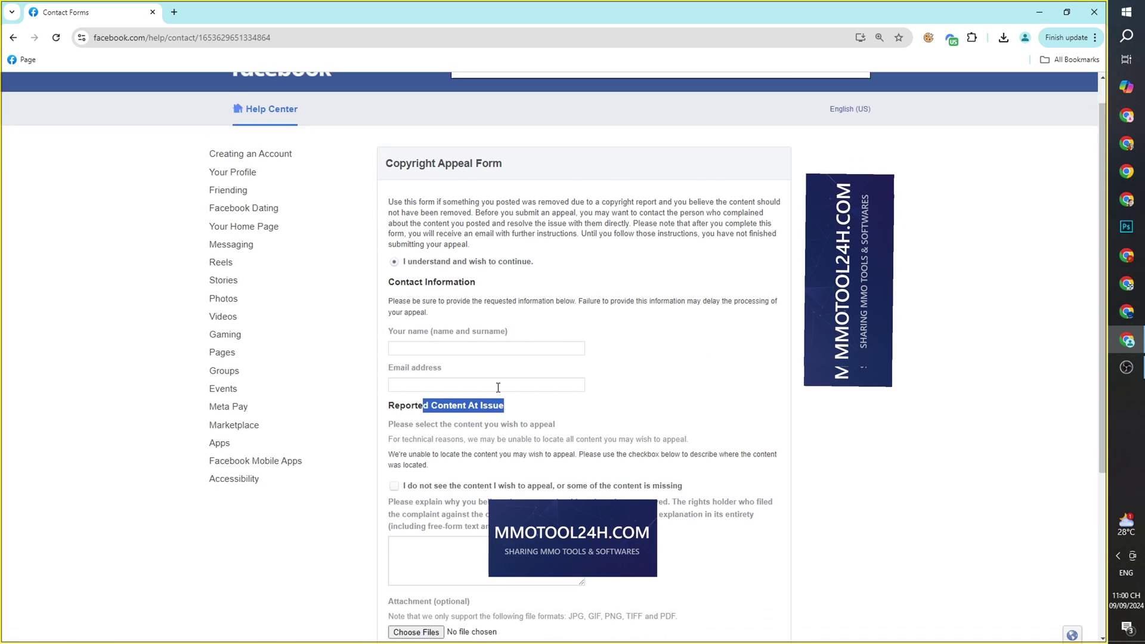
pyautogui.moveTo(429, 327); pyautogui.dragTo(609, 405)
pyautogui.scroll(-2, 555, 383)
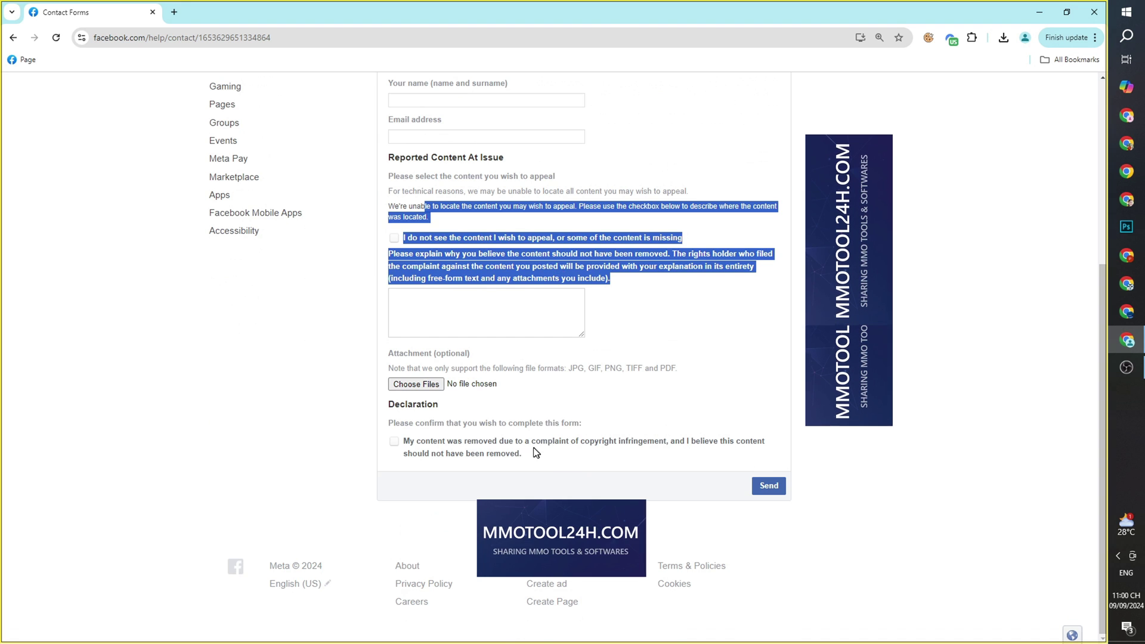
pyautogui.moveTo(530, 442); pyautogui.dragTo(386, 421)
pyautogui.click(13, 38)
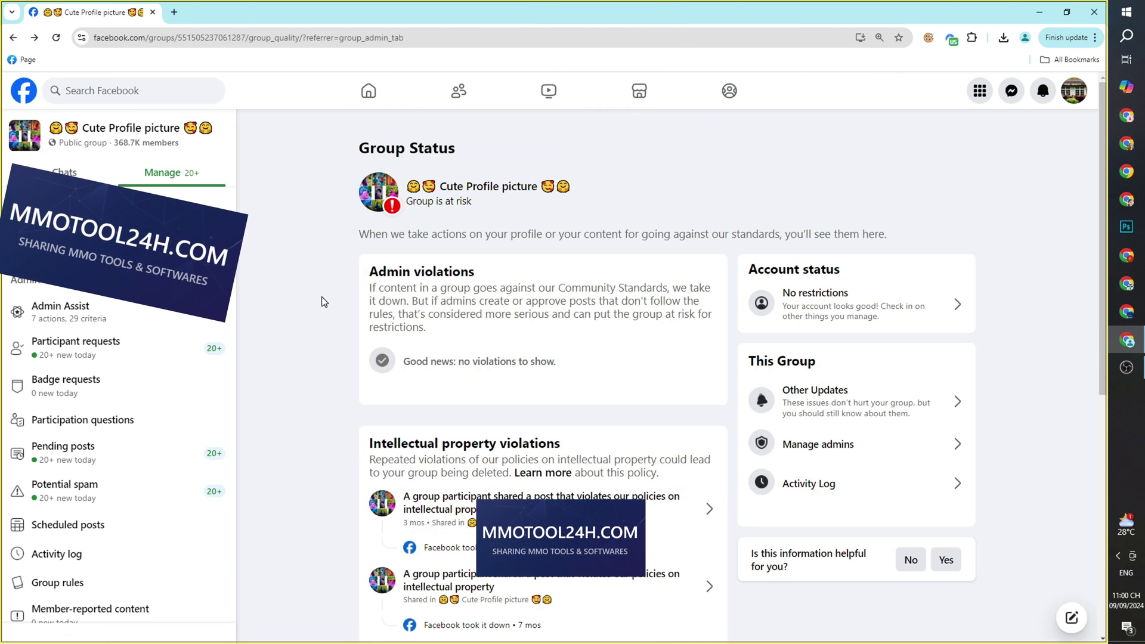
# Load mmotool24h.com in a new browser tab
pyautogui.click(173, 12)
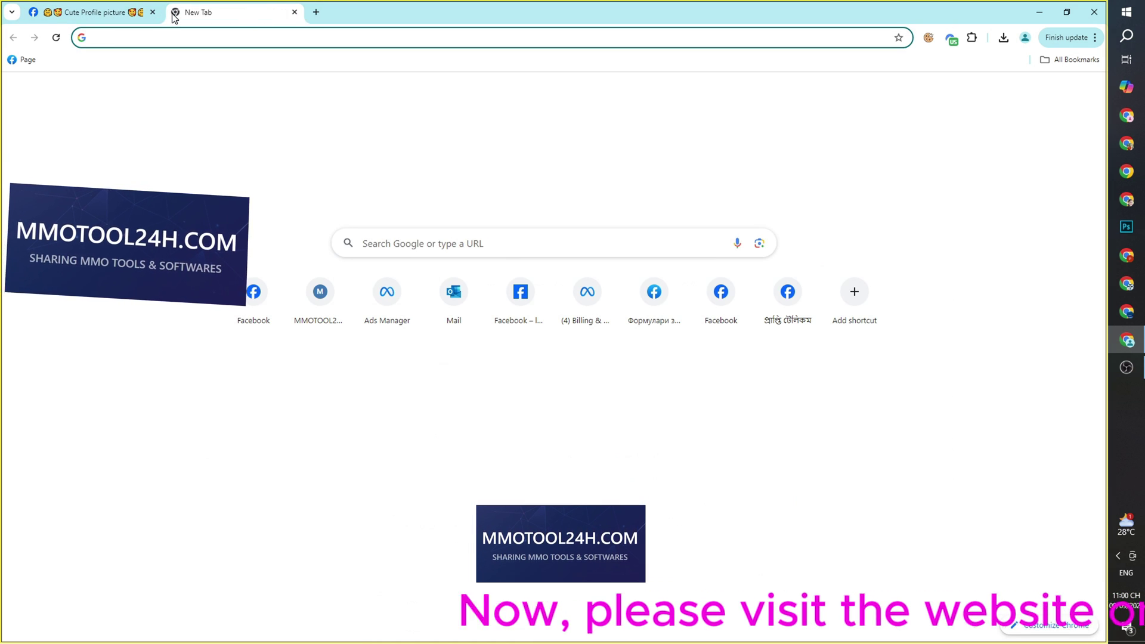
pyautogui.write('mmotool24h.com')
pyautogui.press('Return')
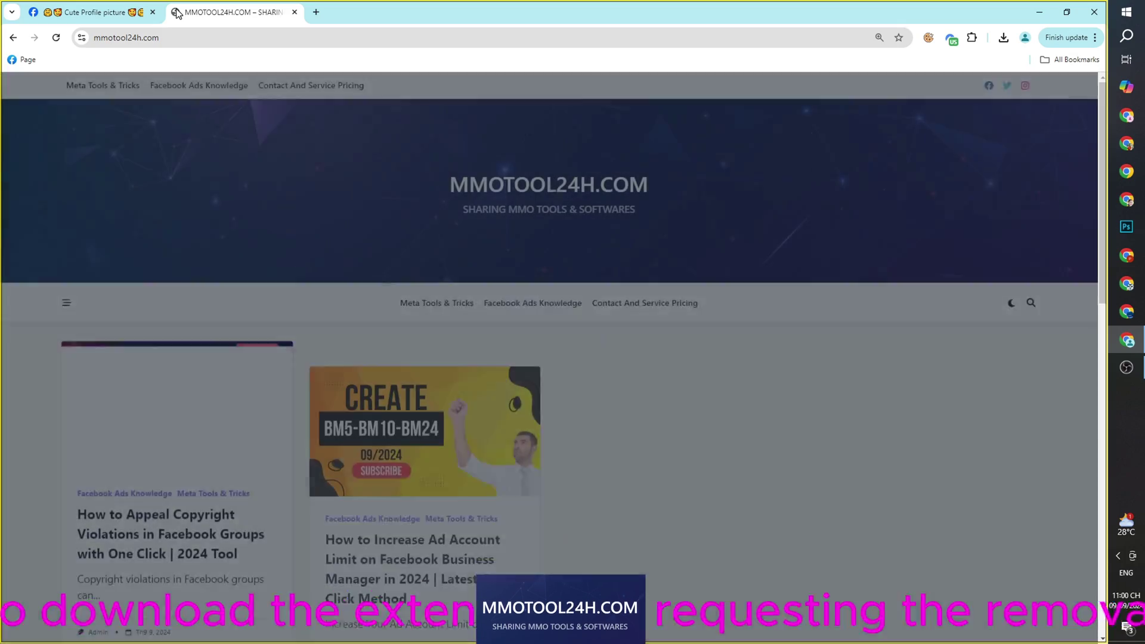
# Scroll the MMOTOOL24H.COM post list toward the Facebook Groups copyright appeal article
pyautogui.scroll(-3, 274, 266)
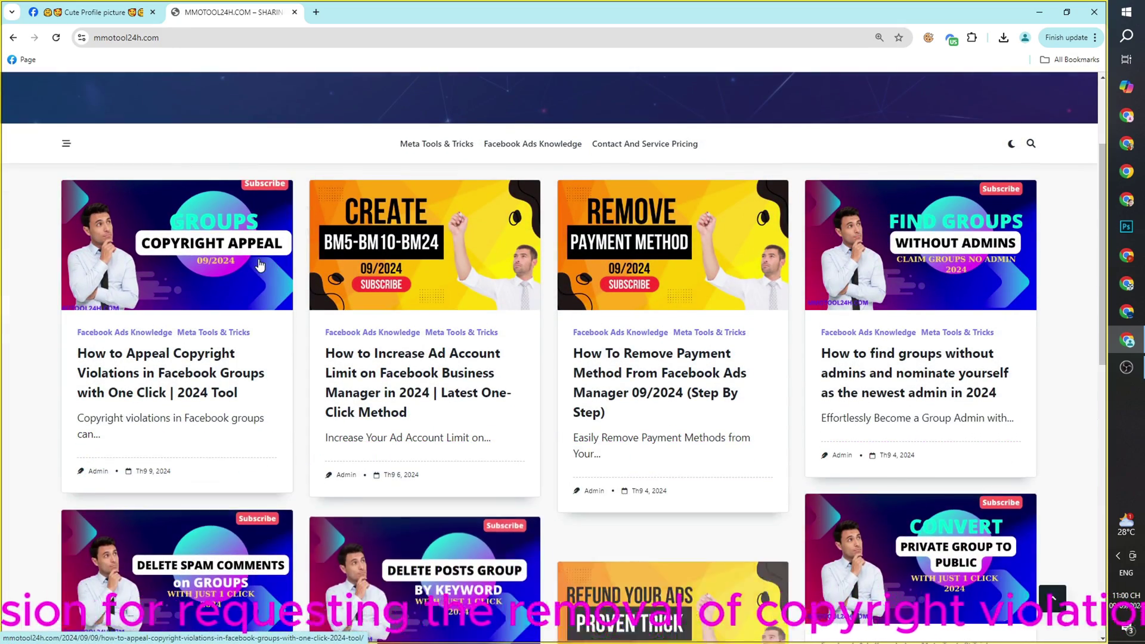
pyautogui.scroll(3, 171, 263)
pyautogui.moveTo(458, 179); pyautogui.dragTo(579, 184)
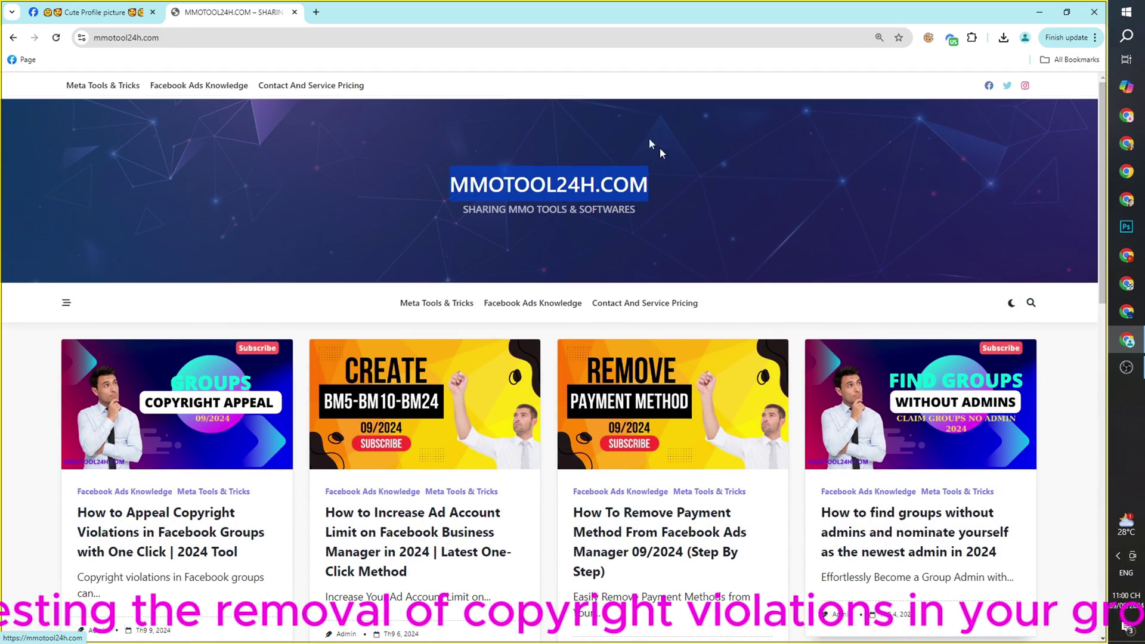
pyautogui.scroll(-3, 612, 173)
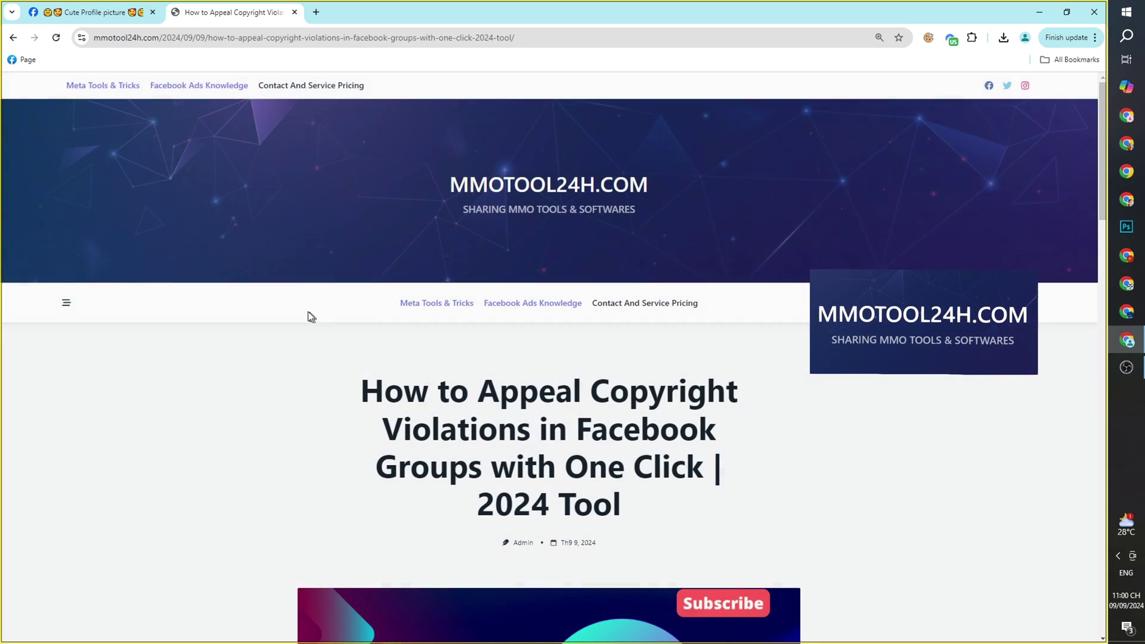
# Scroll the article to the Appeal Assistant Tool link for Group Copyright Appeal 2024.zip
pyautogui.scroll(-3, 311, 317)
pyautogui.moveTo(359, 218); pyautogui.dragTo(676, 332)
pyautogui.scroll(-15, 580, 284)
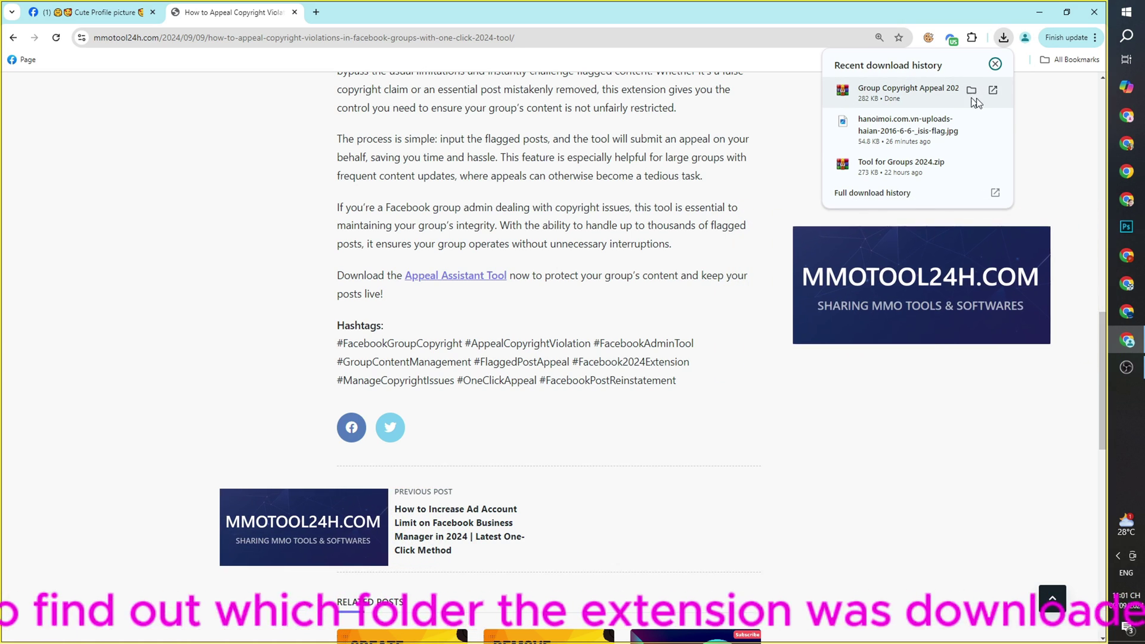
# Show the downloaded Group Copyright Appeal 2024.zip in its File Explorer folder
pyautogui.click(971, 89)
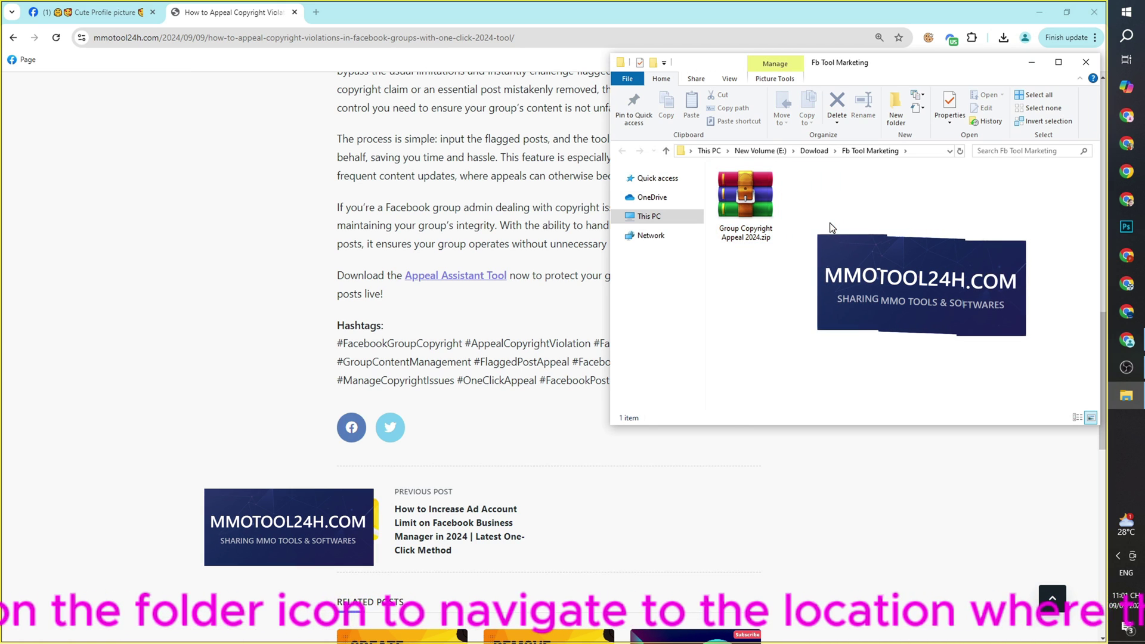
pyautogui.click(754, 205)
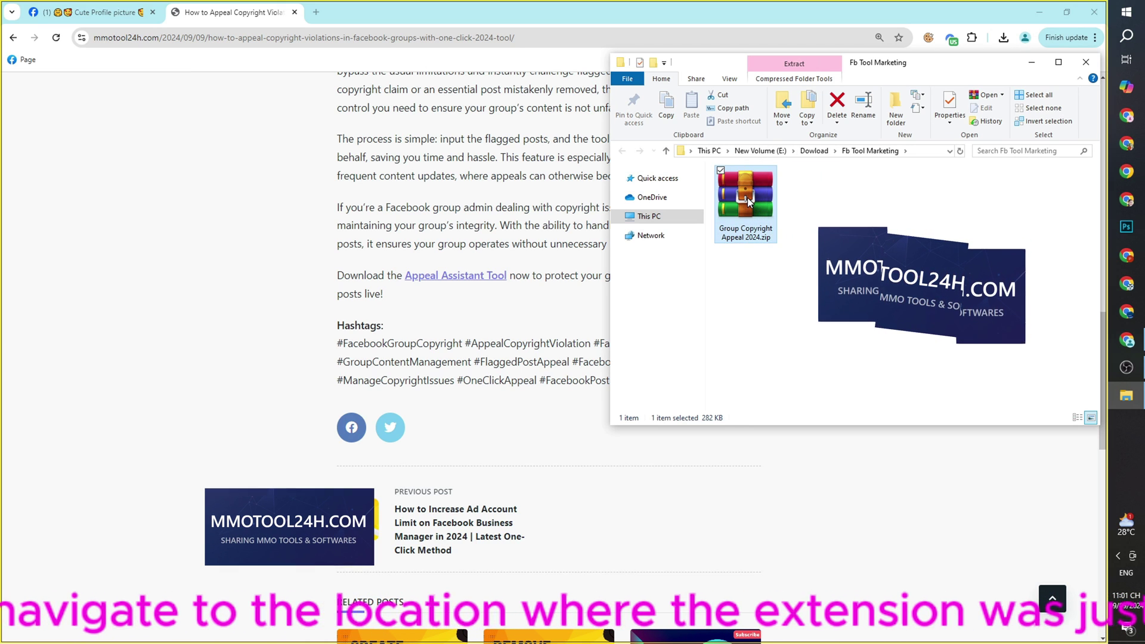
pyautogui.rightClick(746, 198)
pyautogui.moveTo(787, 61); pyautogui.dragTo(771, 234)
# Extract the zip into a Group Copyright Appeal 2024 folder and return to Facebook
pyautogui.rightClick(724, 380)
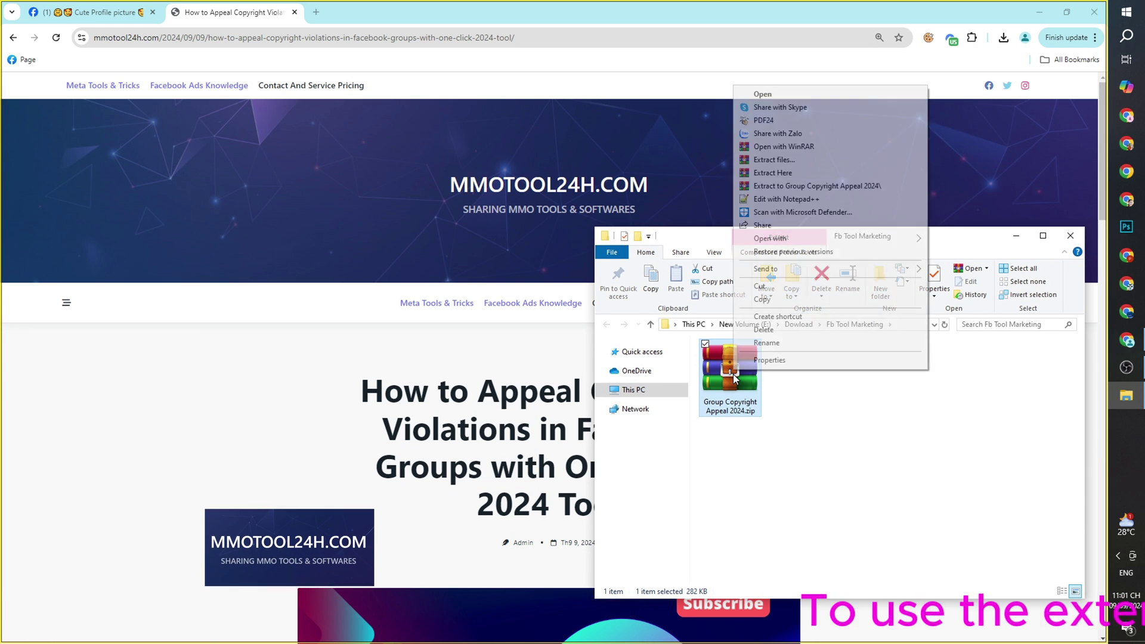
pyautogui.rightClick(733, 379)
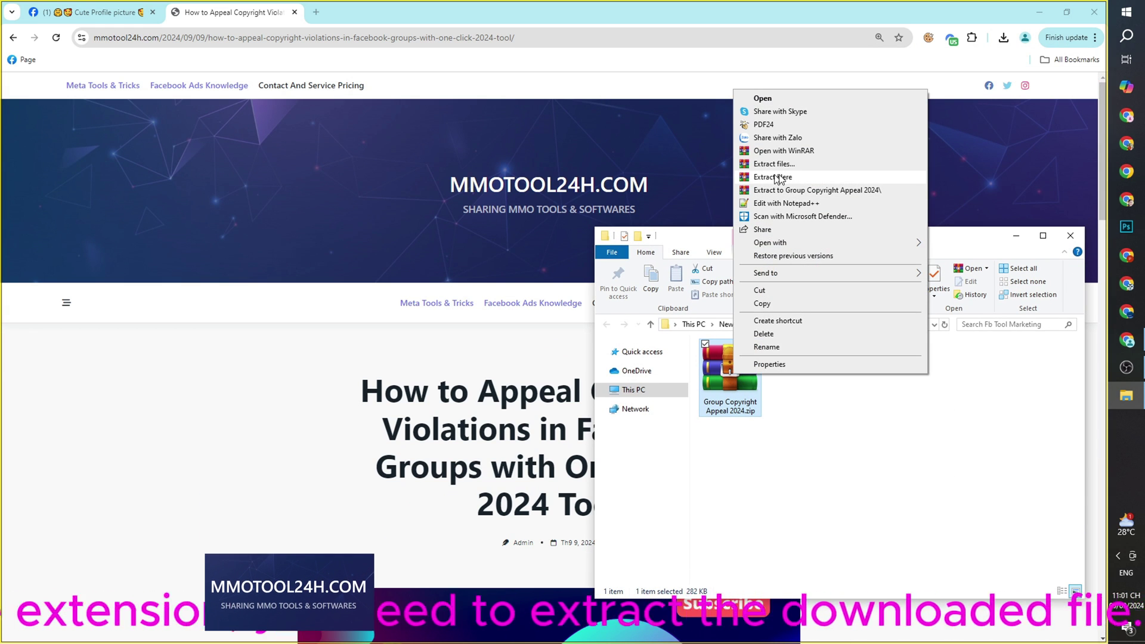
pyautogui.click(836, 436)
pyautogui.rightClick(727, 360)
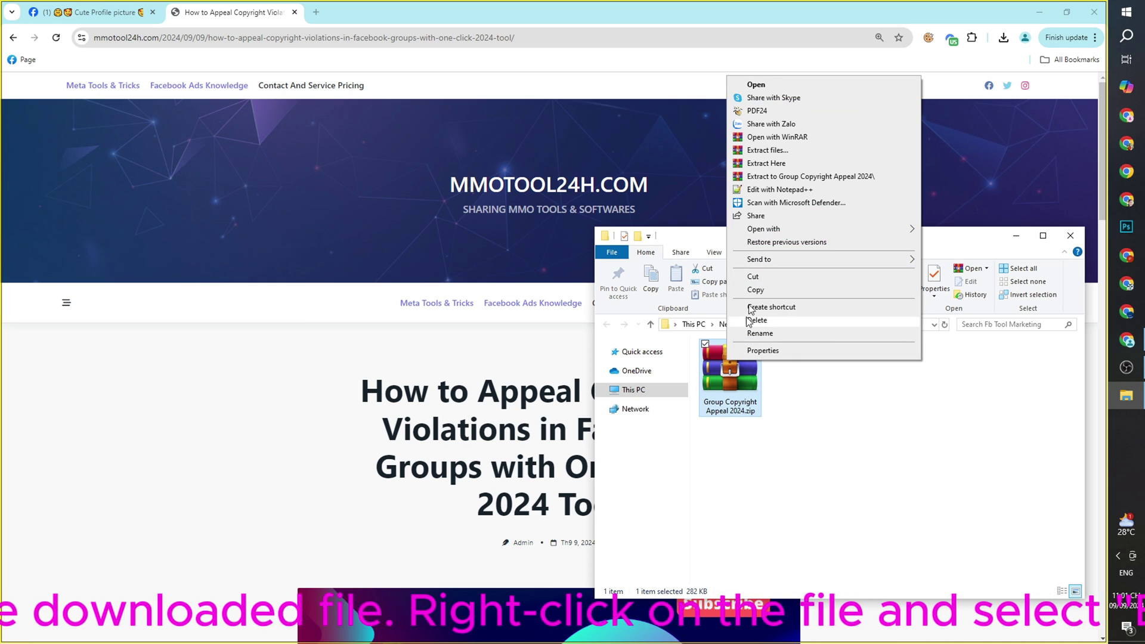
pyautogui.click(775, 164)
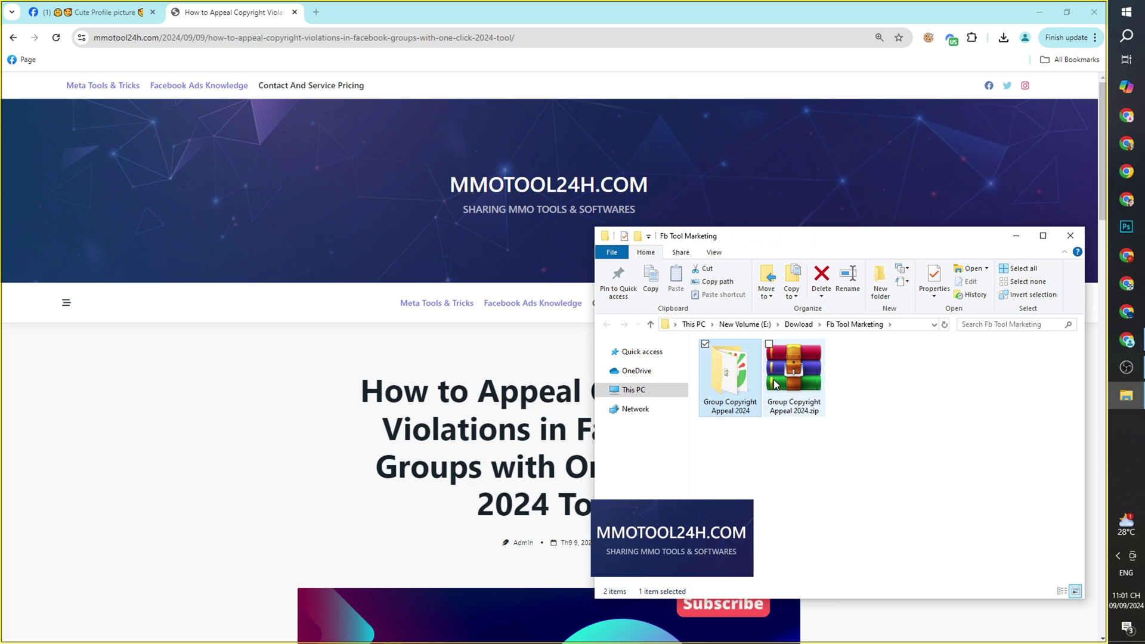
pyautogui.click(123, 18)
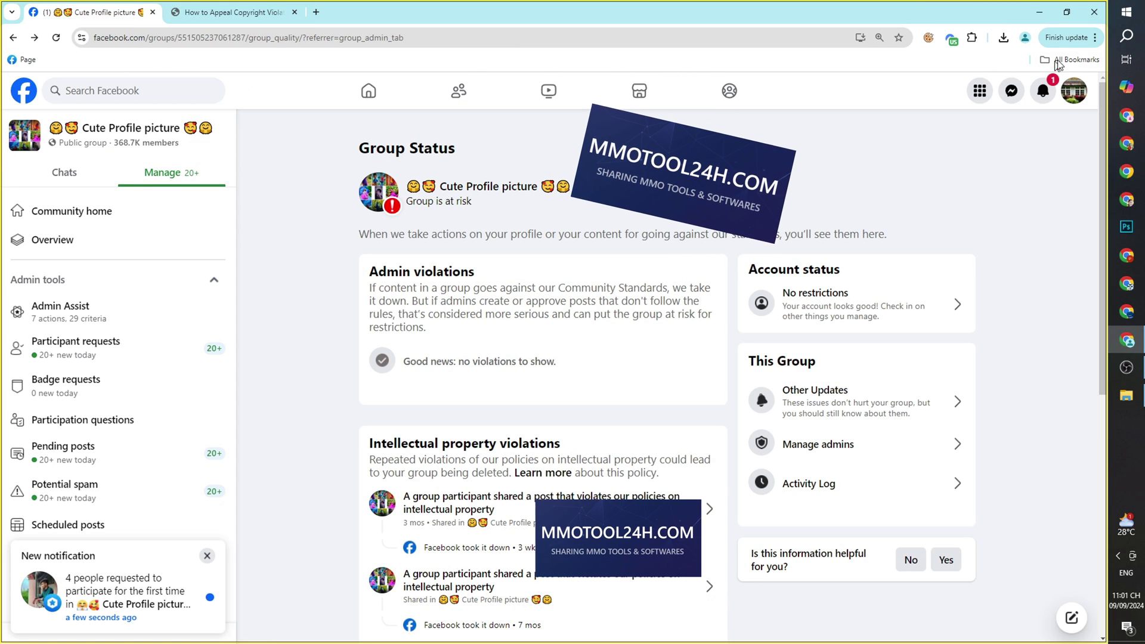
# Open Manage Extensions from Chrome's three-dot menu Extensions submenu
pyautogui.click(1093, 39)
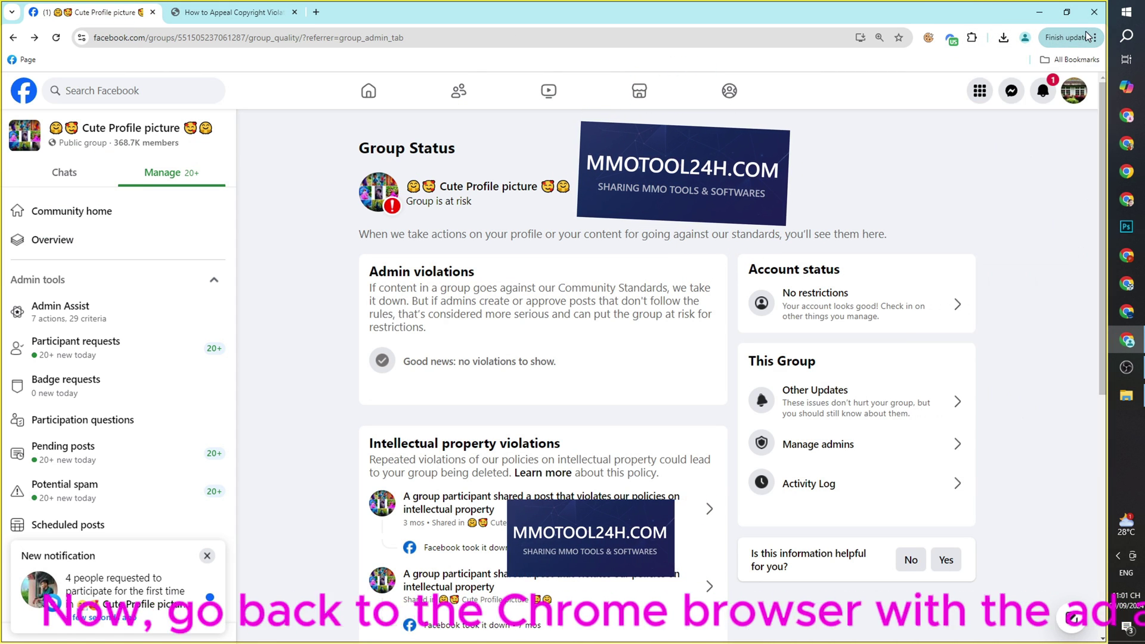
pyautogui.click(1093, 39)
pyautogui.click(1093, 39)
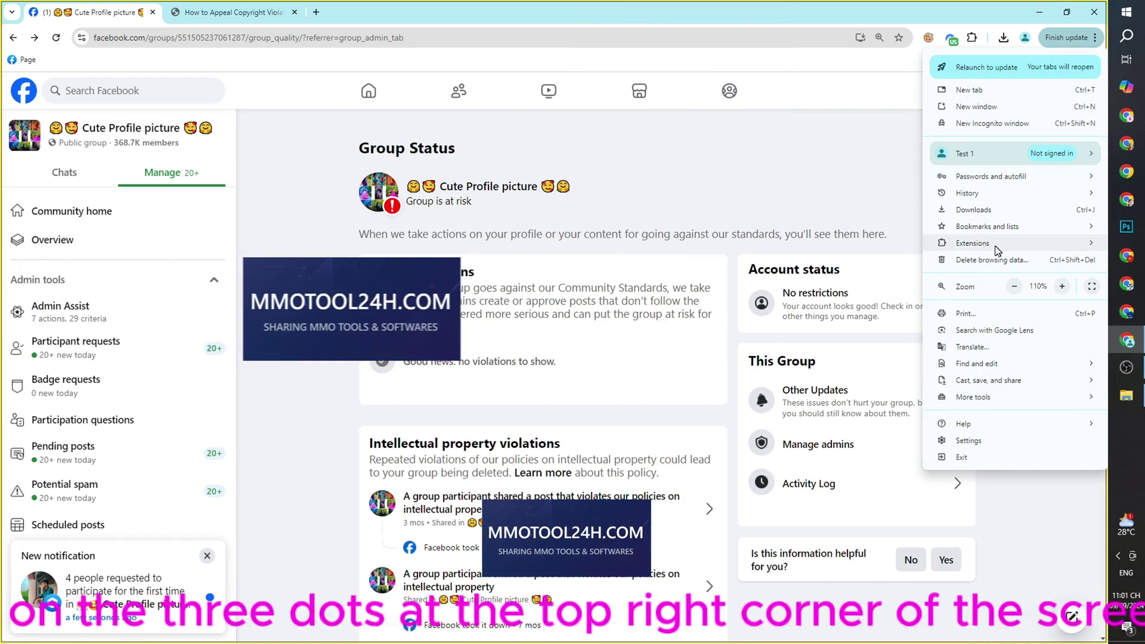
pyautogui.moveTo(997, 244)
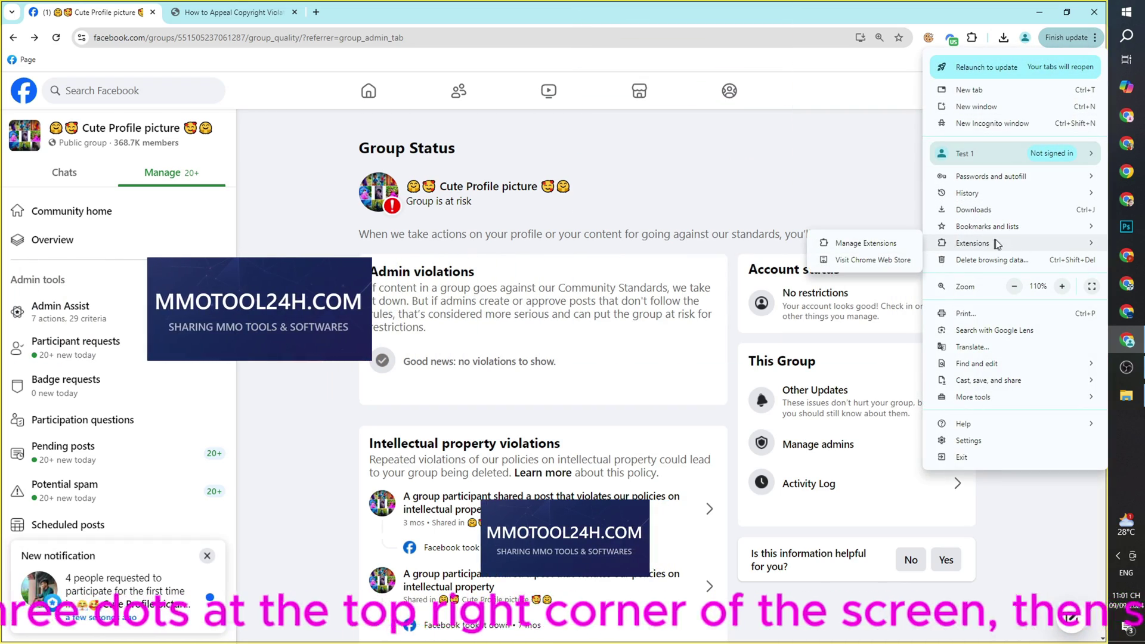
pyautogui.click(896, 251)
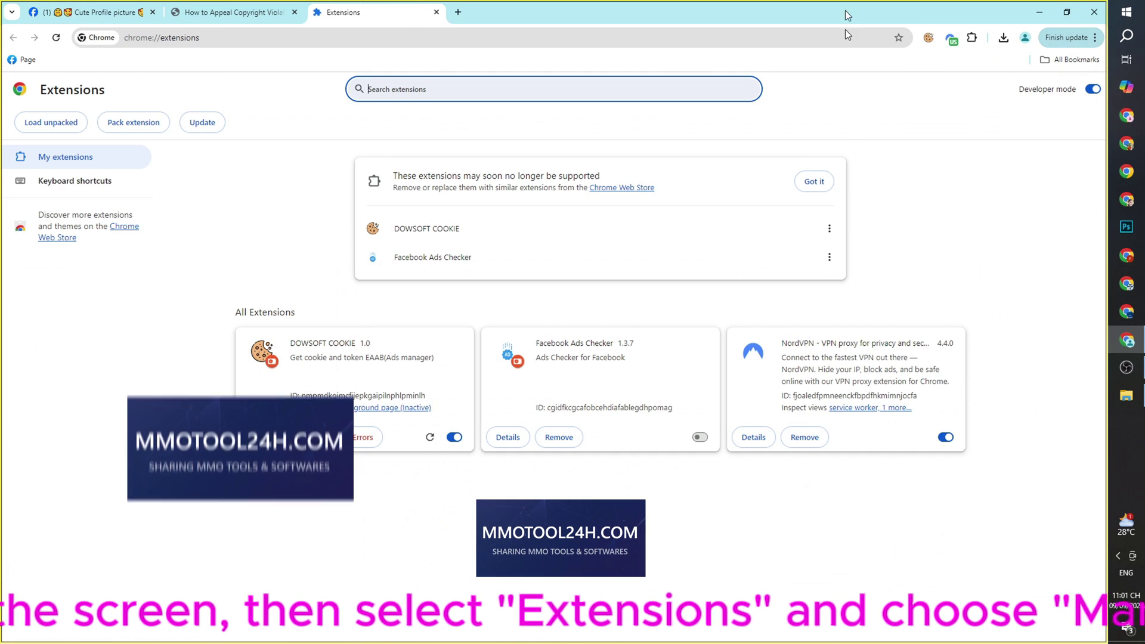
# Toggle Developer mode off and back on, then bring up the Fb Tool Marketing folder
pyautogui.tripleClick(1050, 88)
pyautogui.click(1091, 87)
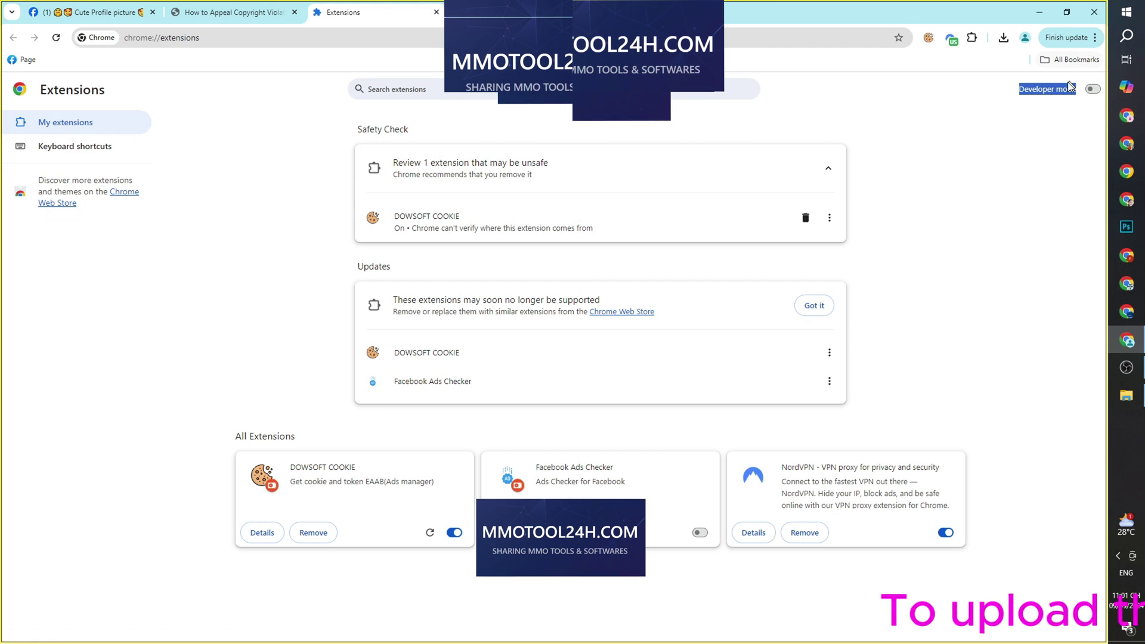
pyautogui.moveTo(1070, 86); pyautogui.dragTo(1075, 87)
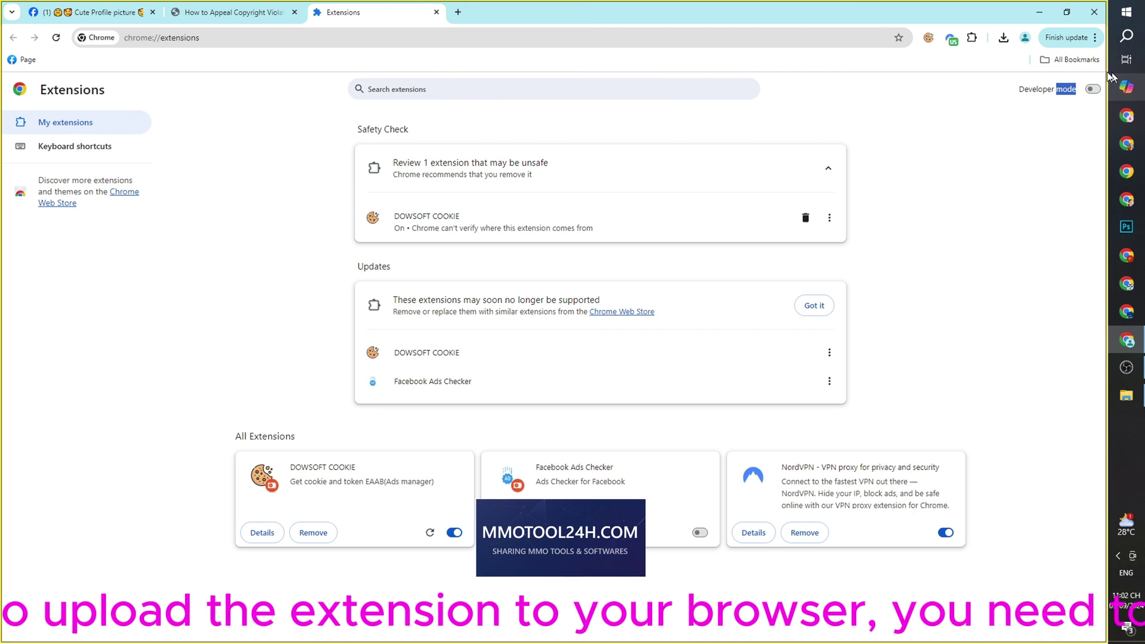
pyautogui.click(1092, 88)
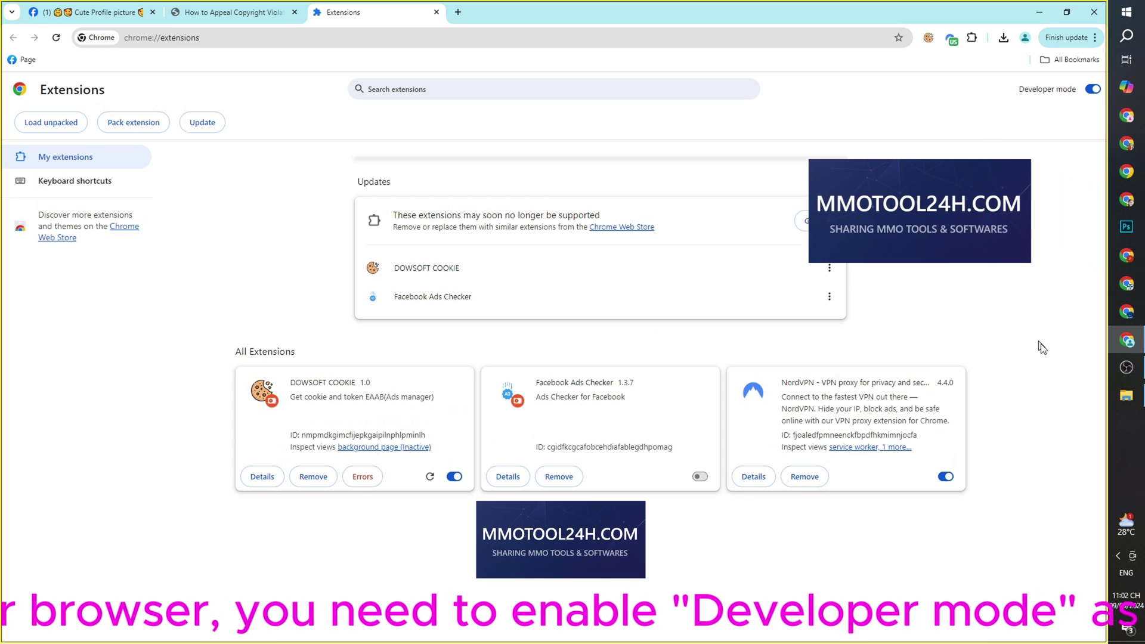
pyautogui.moveTo(1017, 88); pyautogui.dragTo(1065, 88)
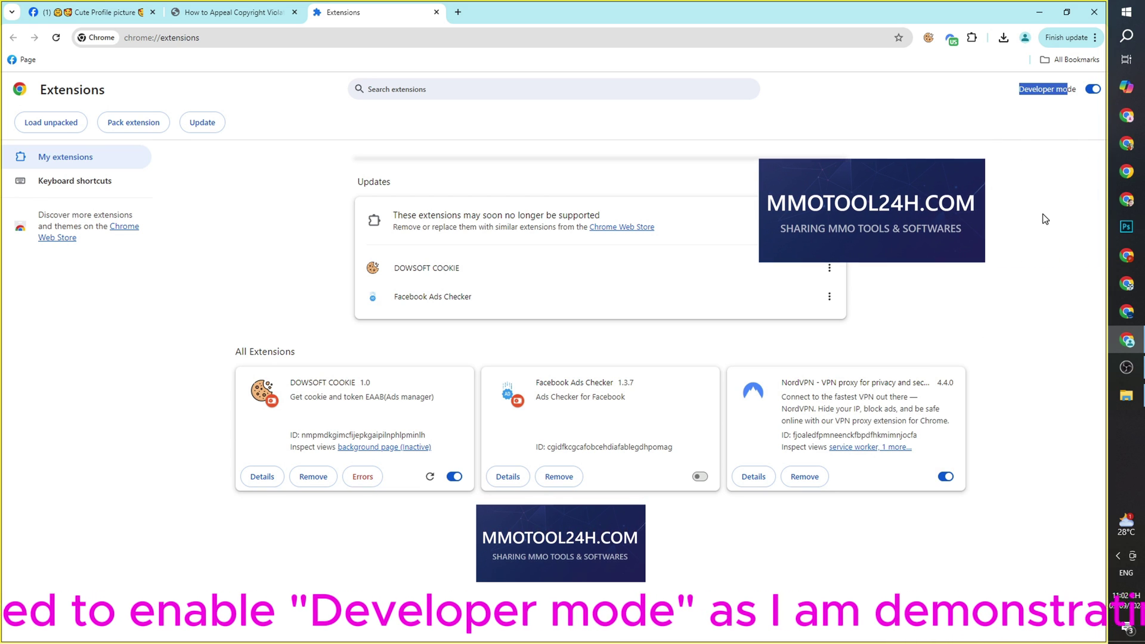
pyautogui.click(1125, 396)
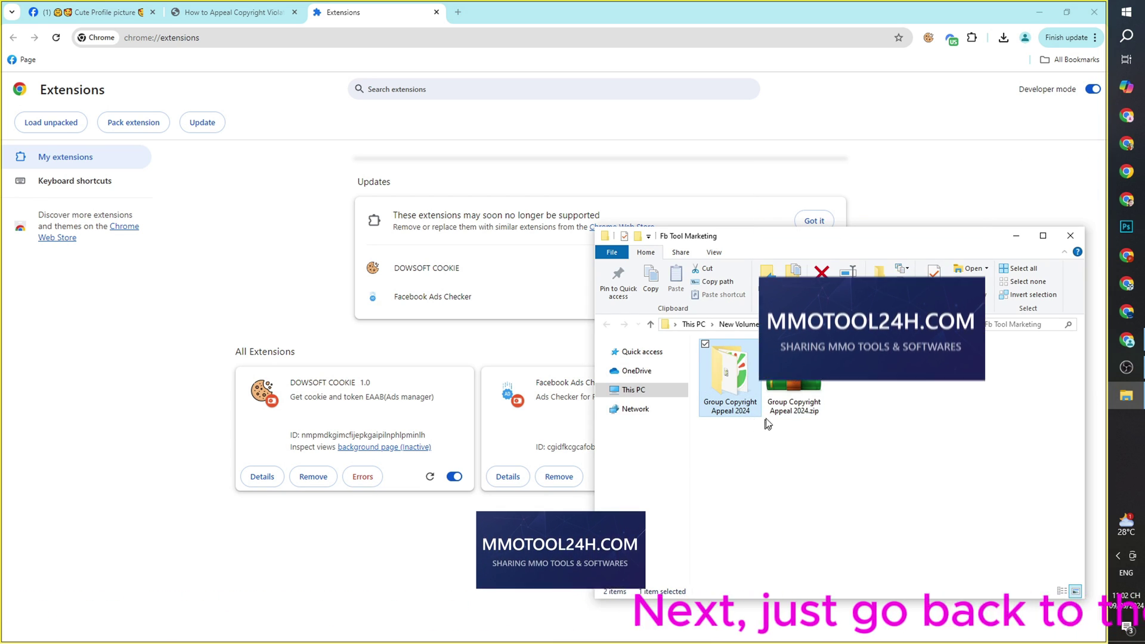
# Drop the Group Copyright Appeal 2024 folder onto Extensions to install 1.0.3, then confirm its removal
pyautogui.moveTo(730, 373); pyautogui.dragTo(457, 335)
pyautogui.scroll(-1, 455, 284)
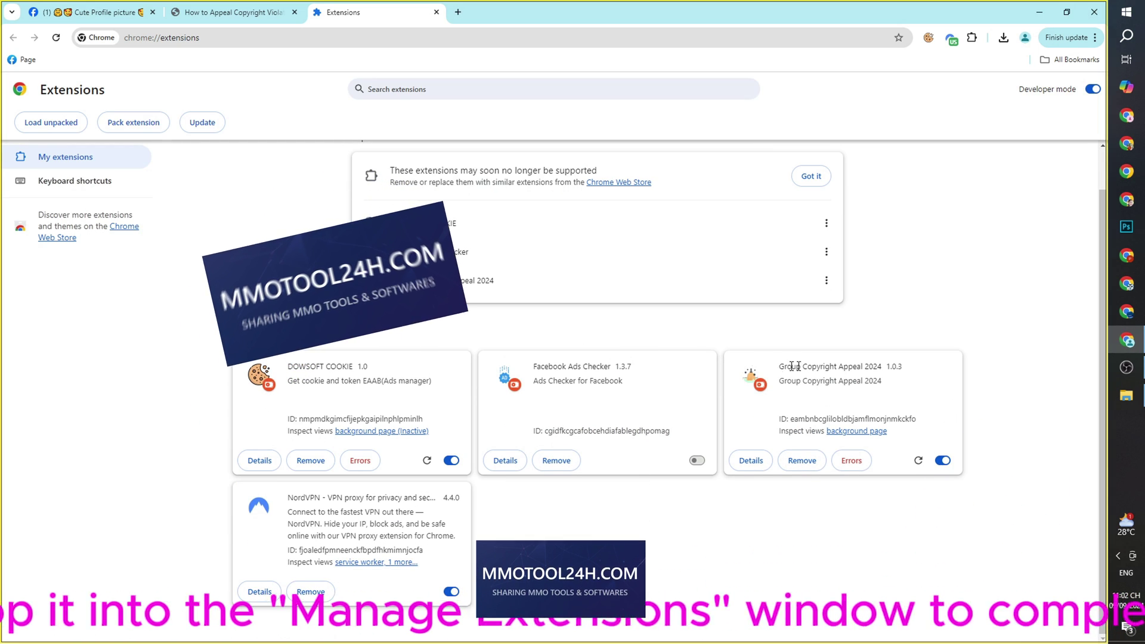
pyautogui.tripleClick(793, 366)
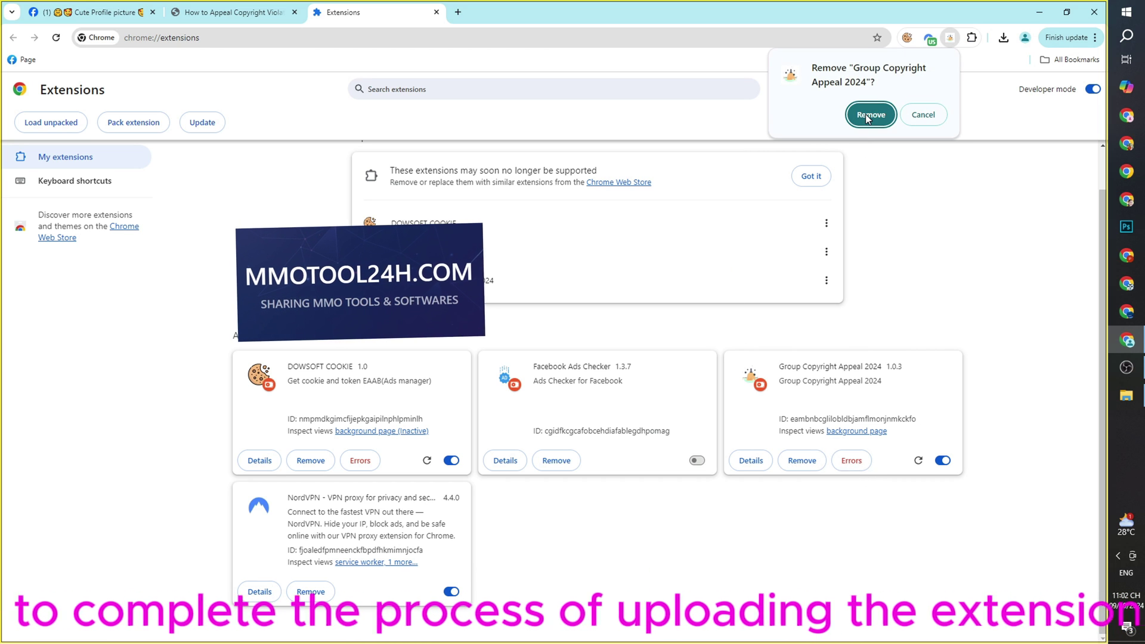
pyautogui.click(867, 118)
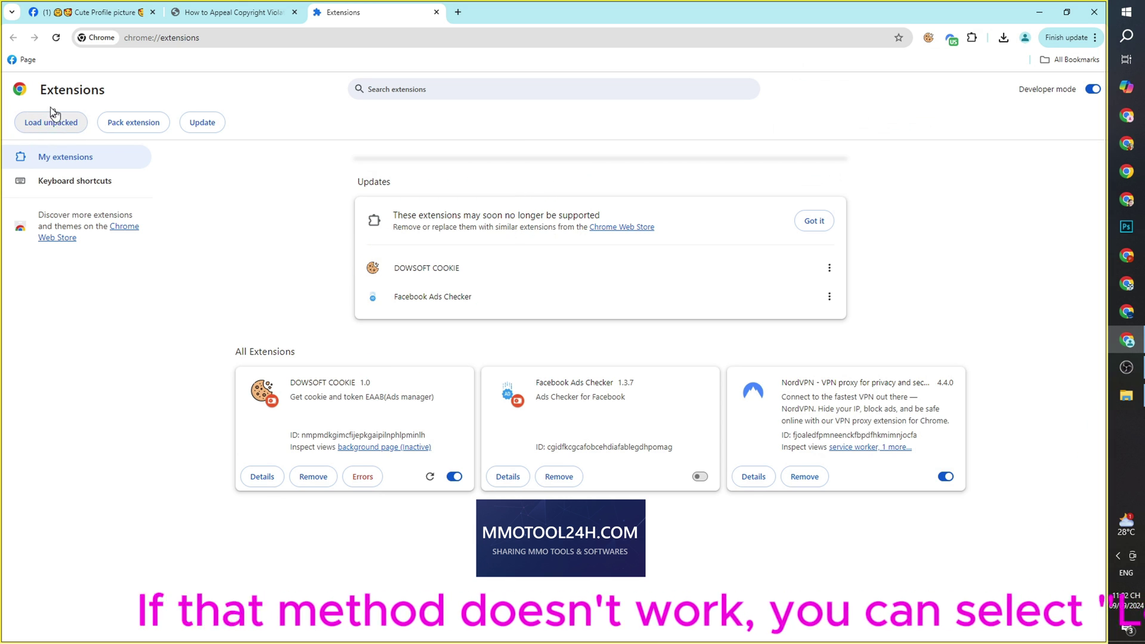
# Load the Group Copyright Appeal 2024 folder unpacked, then return to the Facebook group tab
pyautogui.click(51, 125)
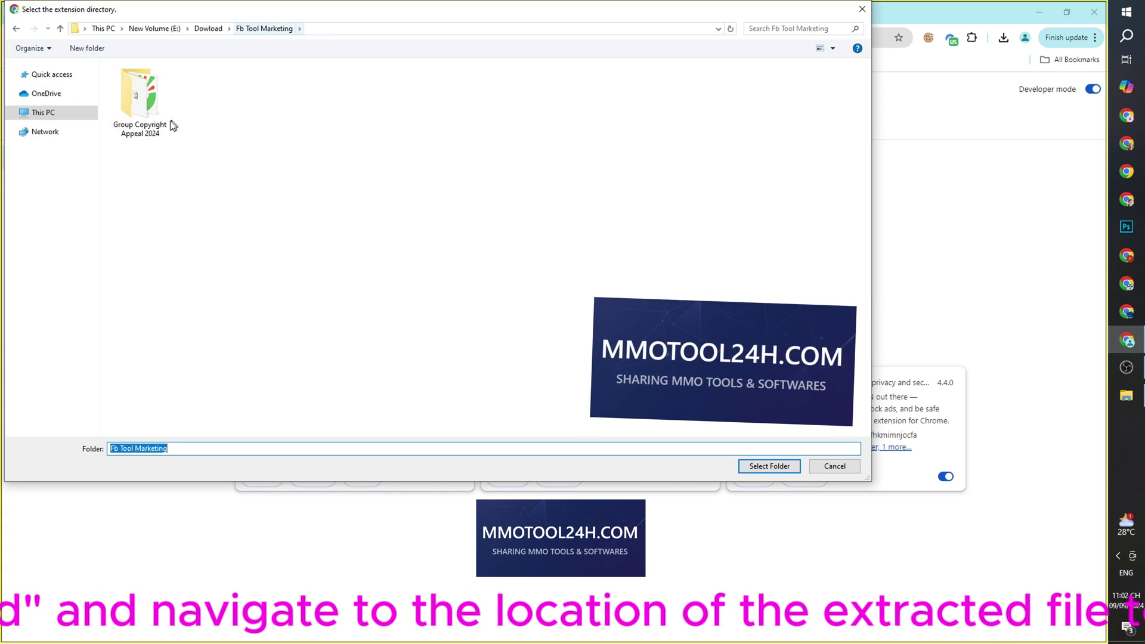
pyautogui.moveTo(220, 450); pyautogui.dragTo(110, 448)
pyautogui.click(230, 215)
pyautogui.click(146, 93)
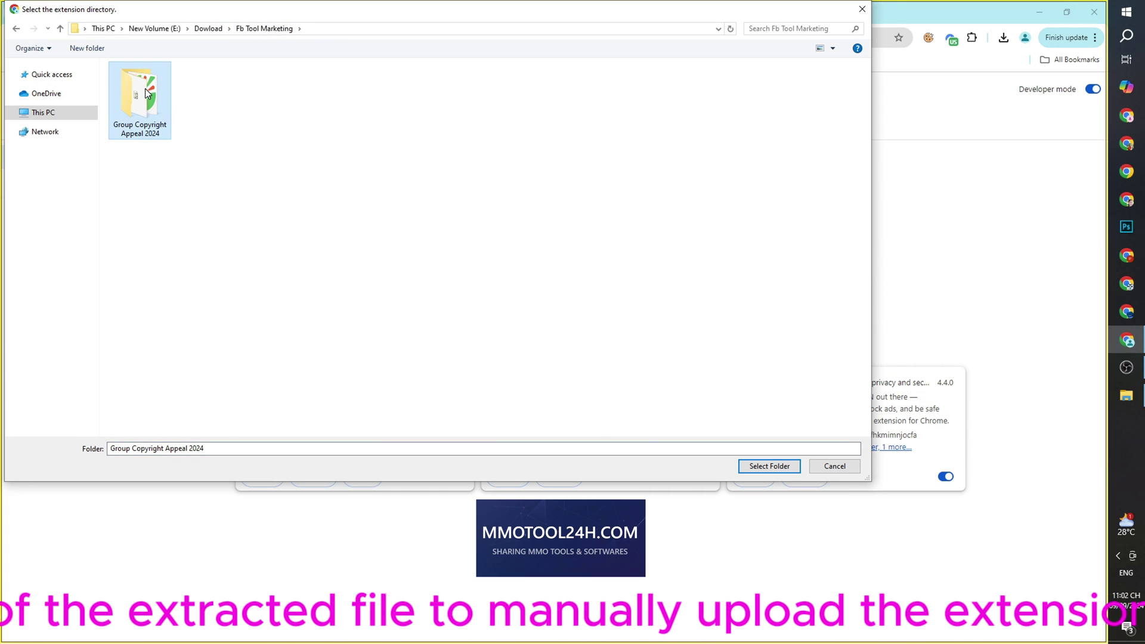
pyautogui.click(794, 468)
pyautogui.moveTo(777, 411); pyautogui.dragTo(901, 414)
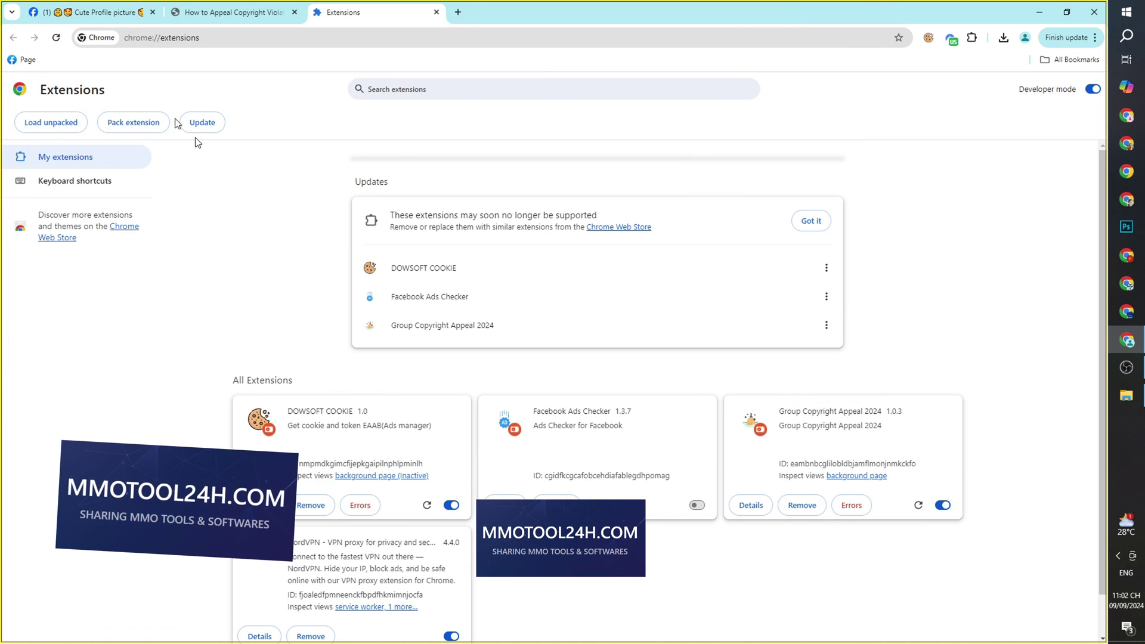
pyautogui.click(90, 12)
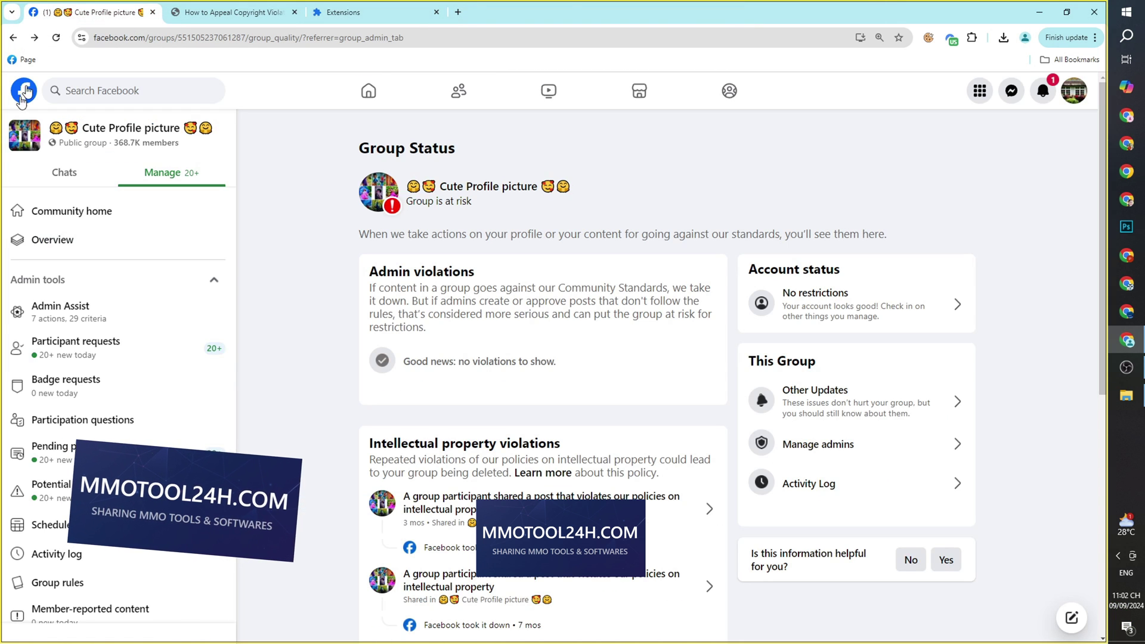
# Pin Group Copyright Appeal 2024 from the Extensions menu and launch its appeal form
pyautogui.click(972, 38)
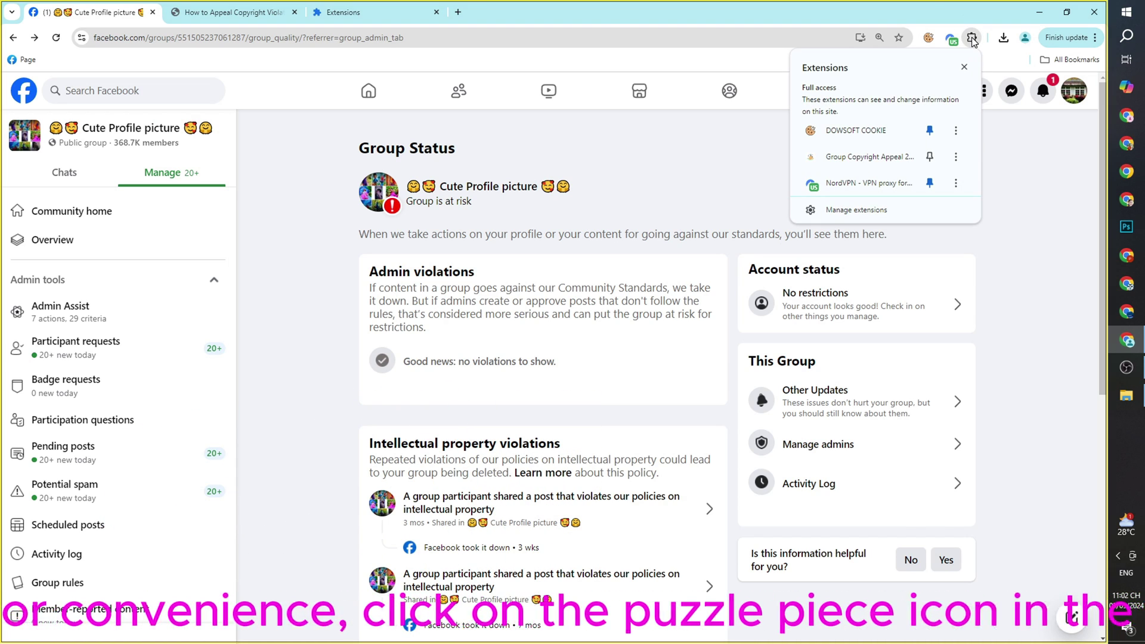
pyautogui.click(974, 41)
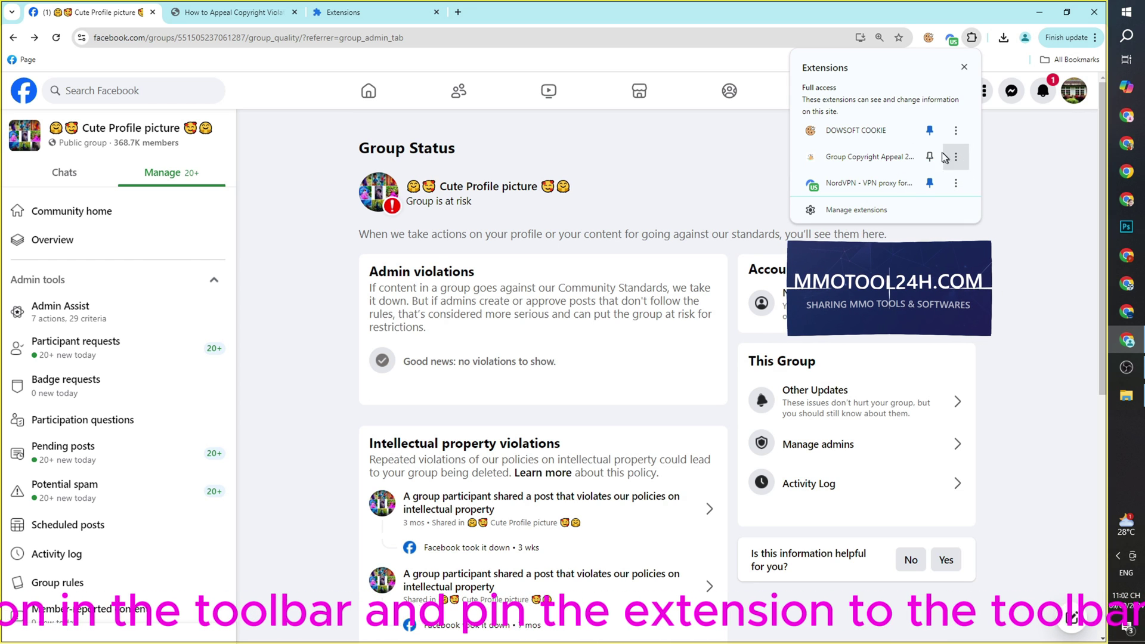
pyautogui.click(994, 158)
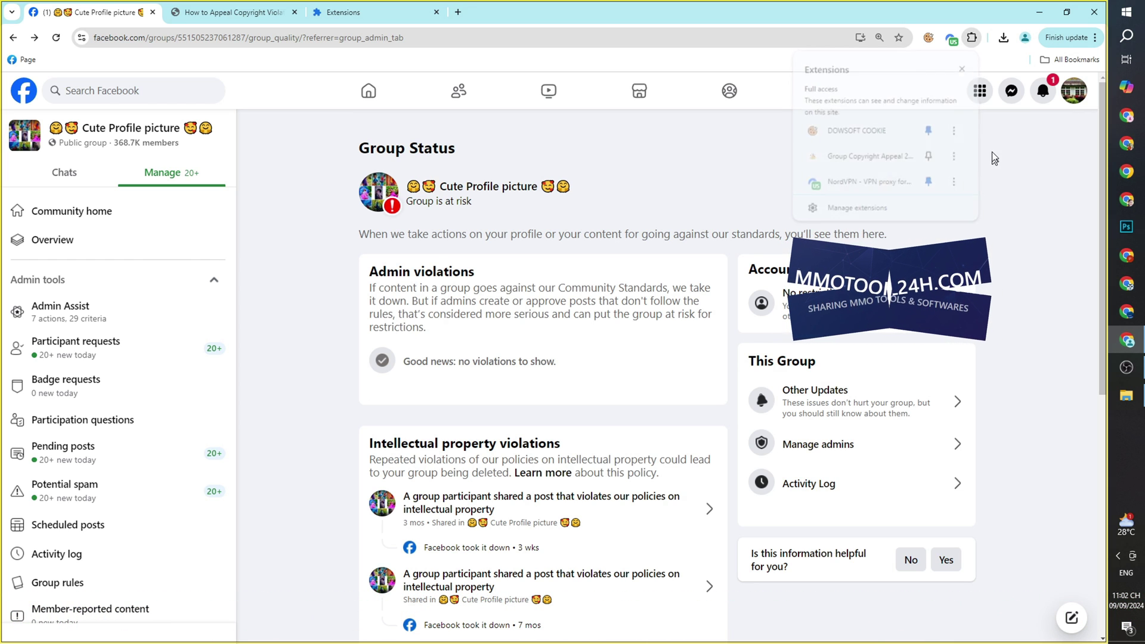
pyautogui.click(972, 38)
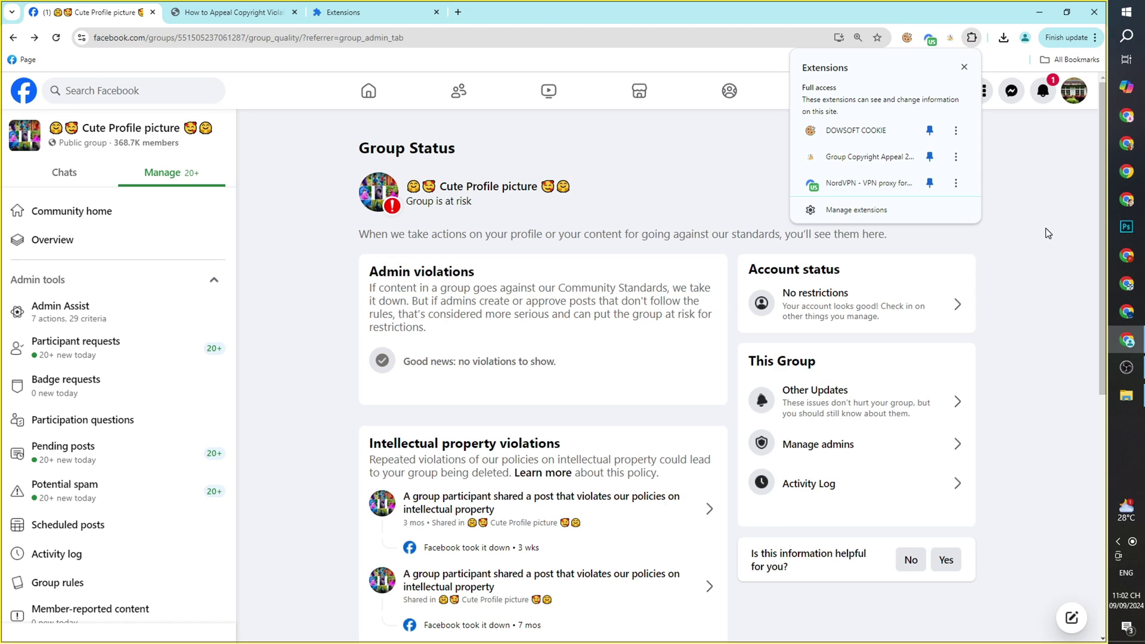
pyautogui.click(951, 38)
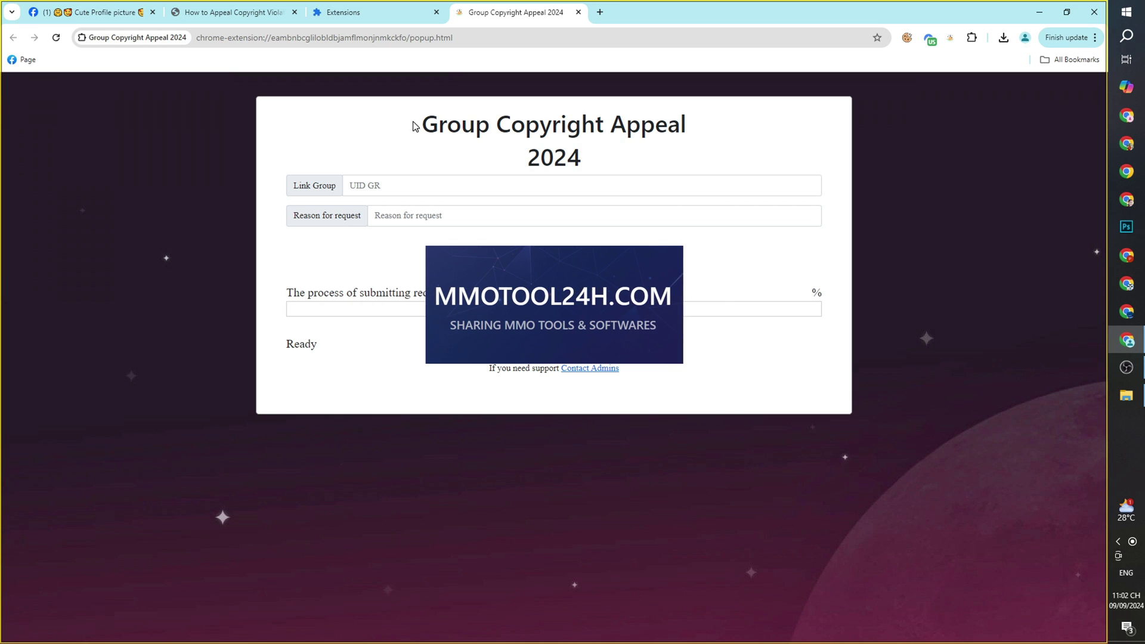
# Copy the Facebook group's web address from the status page's address bar
pyautogui.moveTo(415, 125); pyautogui.dragTo(630, 155)
pyautogui.click(347, 149)
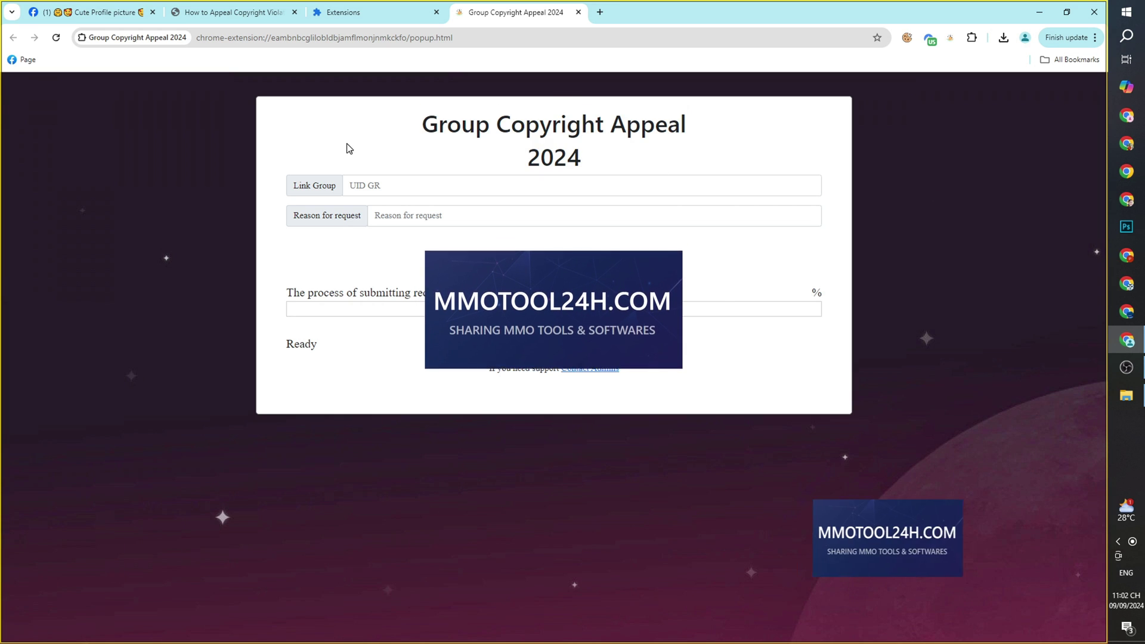
pyautogui.moveTo(293, 186); pyautogui.dragTo(401, 238)
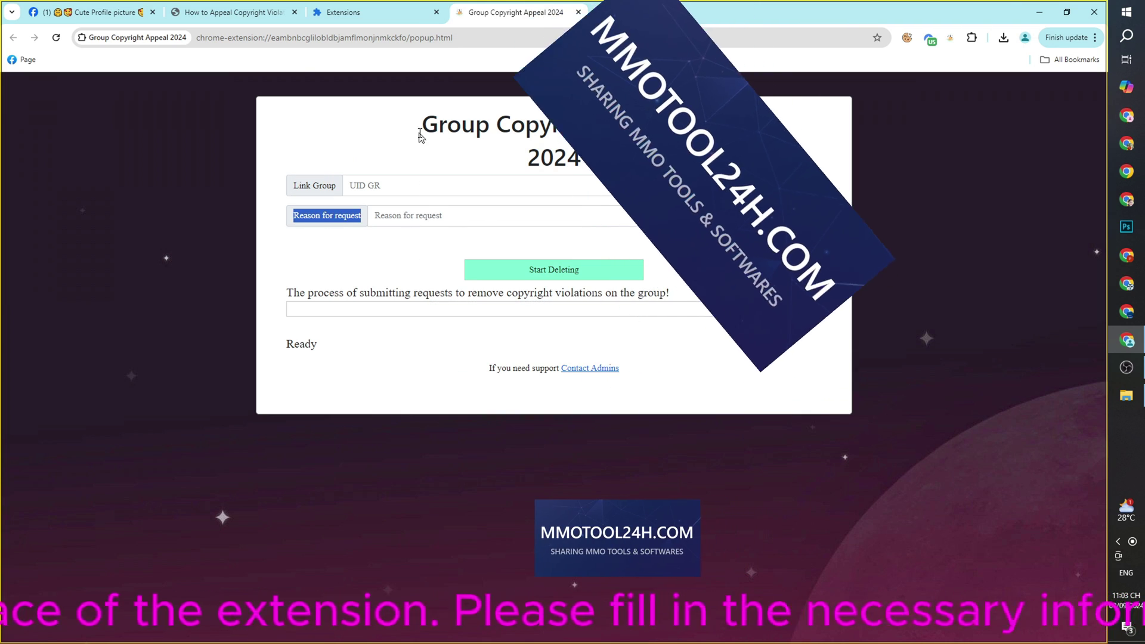
pyautogui.click(91, 6)
pyautogui.click(179, 37)
pyautogui.moveTo(94, 38); pyautogui.dragTo(292, 38)
pyautogui.rightClick(154, 47)
pyautogui.click(190, 153)
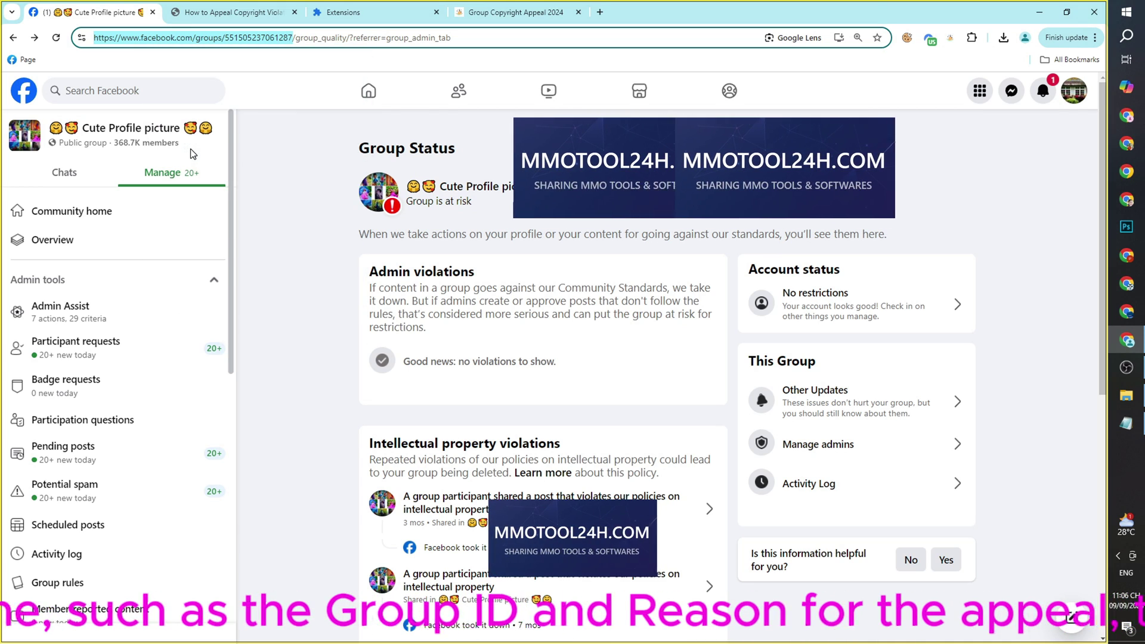
# Paste the group URL into the appeal form's Link Group field
pyautogui.click(516, 12)
pyautogui.click(422, 184)
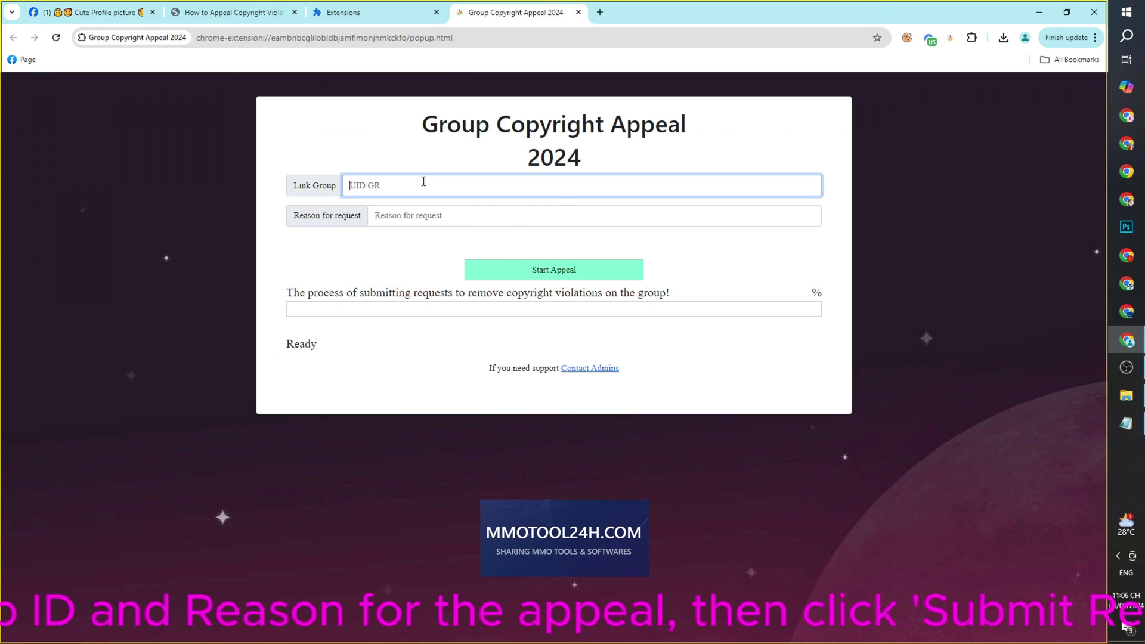
pyautogui.rightClick(422, 183)
pyautogui.click(442, 297)
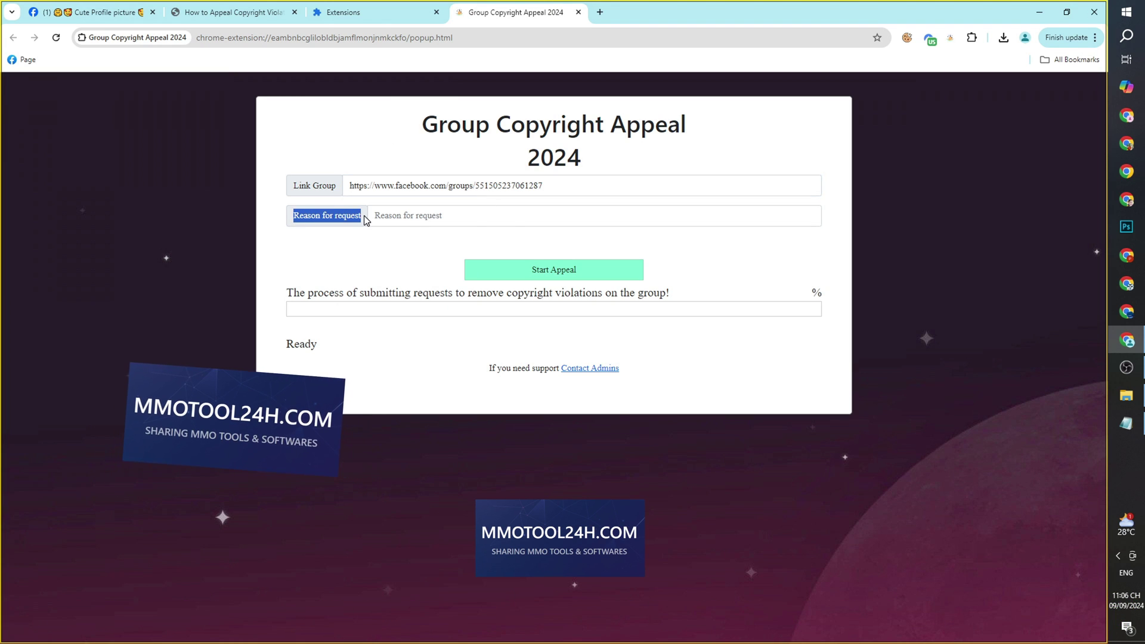
# Bring up Note.txt in Notepad and read through the appeal message to Meta support
pyautogui.click(1134, 433)
pyautogui.click(568, 331)
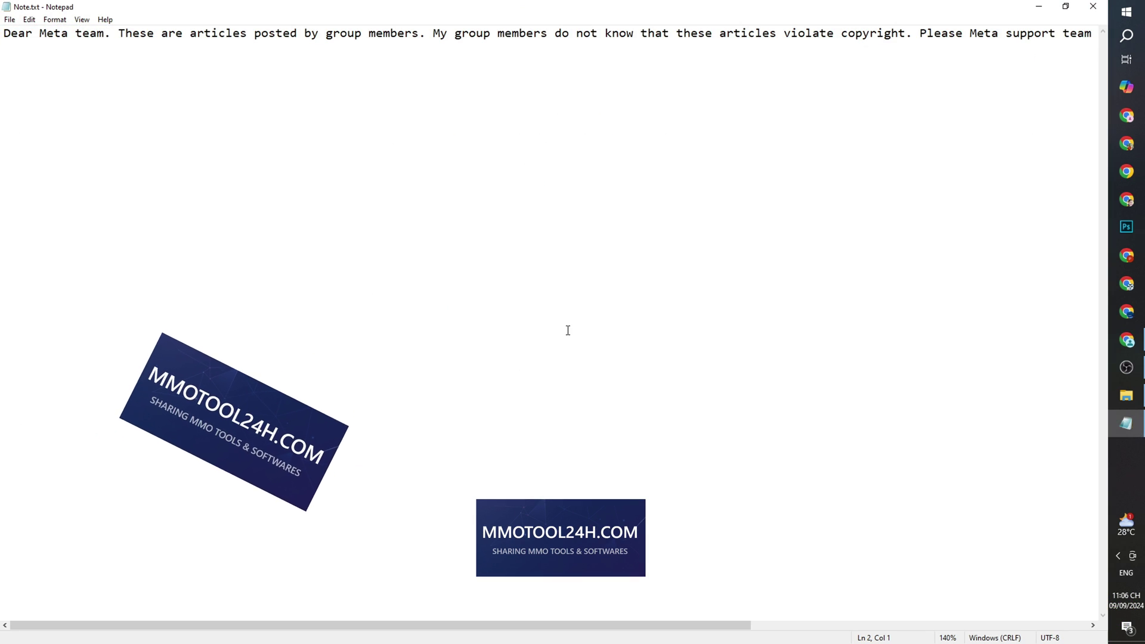
pyautogui.scroll(14, 462, 220)
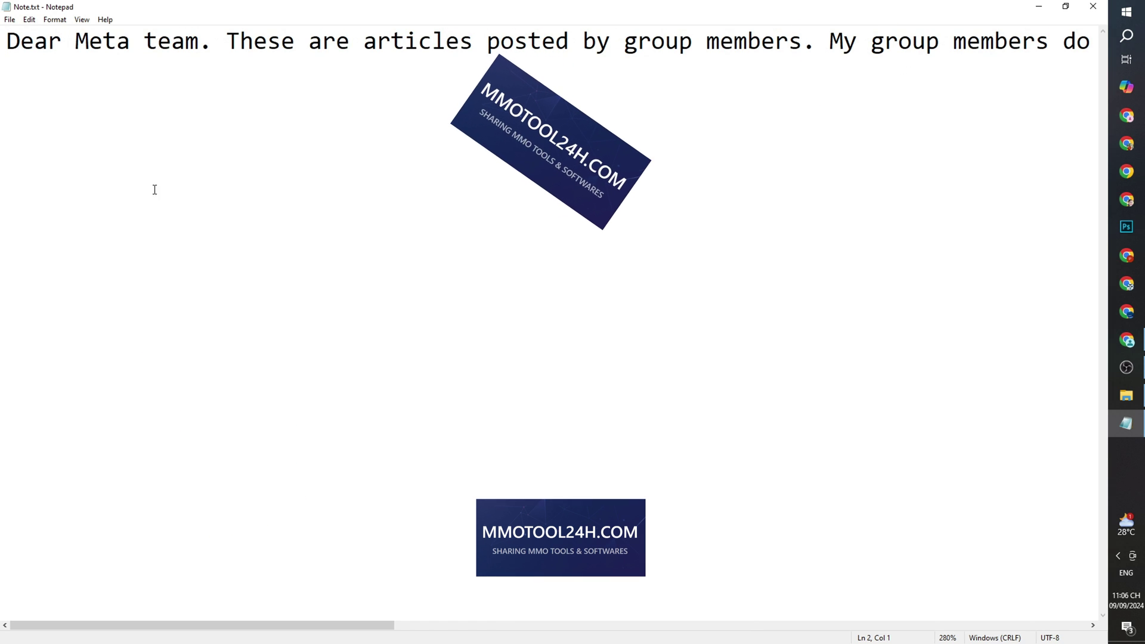
pyautogui.moveTo(250, 46); pyautogui.dragTo(632, 45)
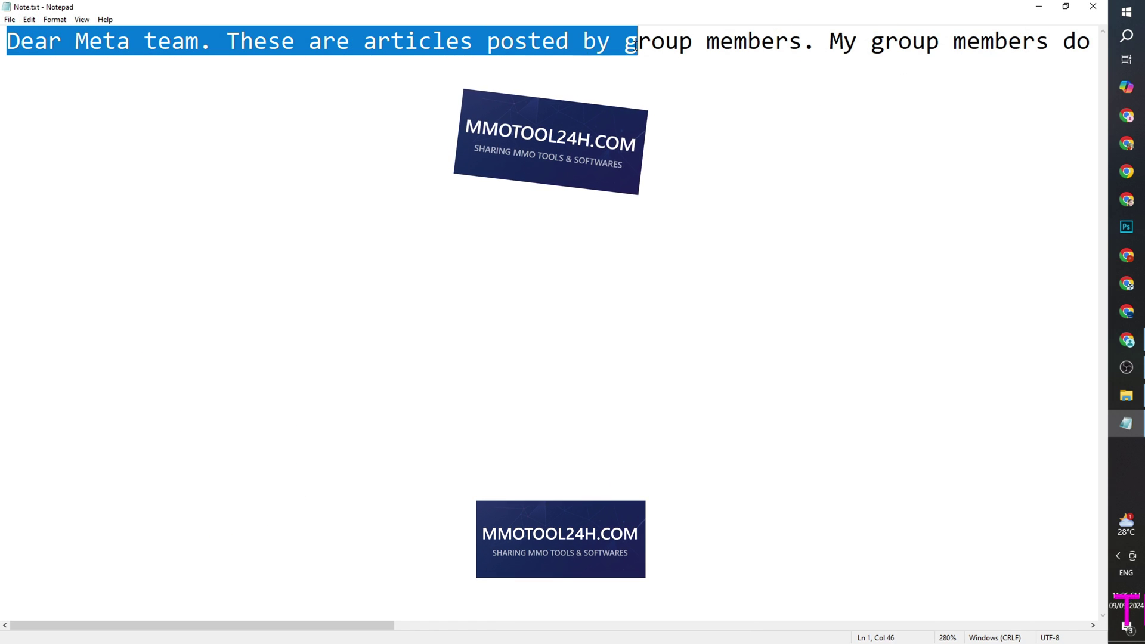
pyautogui.moveTo(304, 626); pyautogui.dragTo(555, 617)
pyautogui.moveTo(107, 89); pyautogui.dragTo(679, 12)
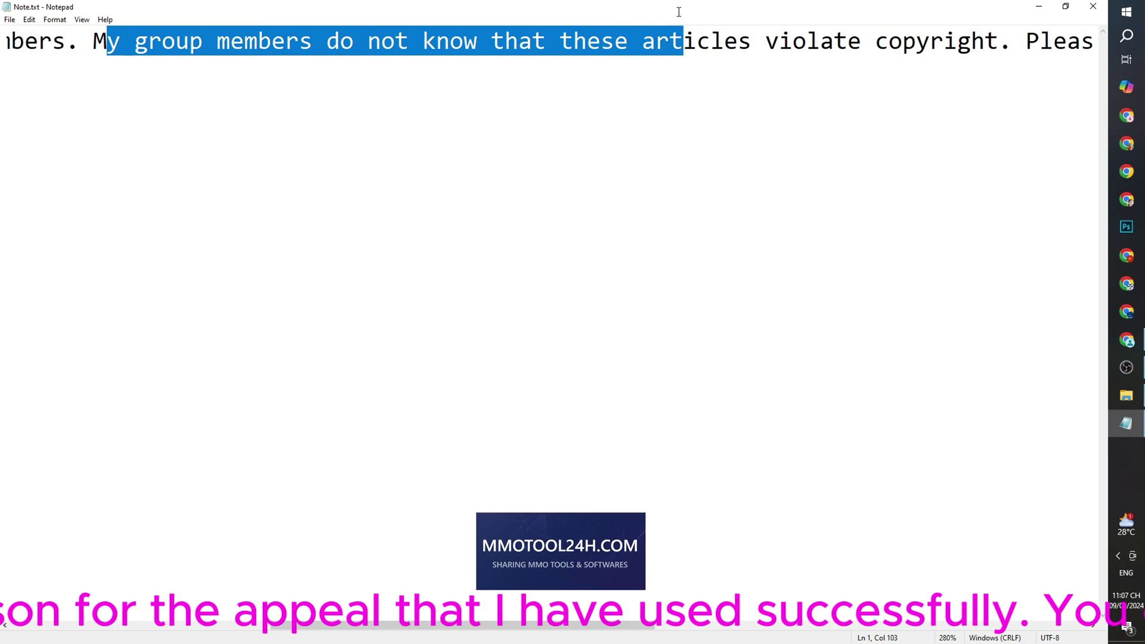
pyautogui.moveTo(539, 626); pyautogui.dragTo(775, 631)
pyautogui.moveTo(84, 41); pyautogui.dragTo(997, 43)
pyautogui.moveTo(545, 629); pyautogui.dragTo(759, 631)
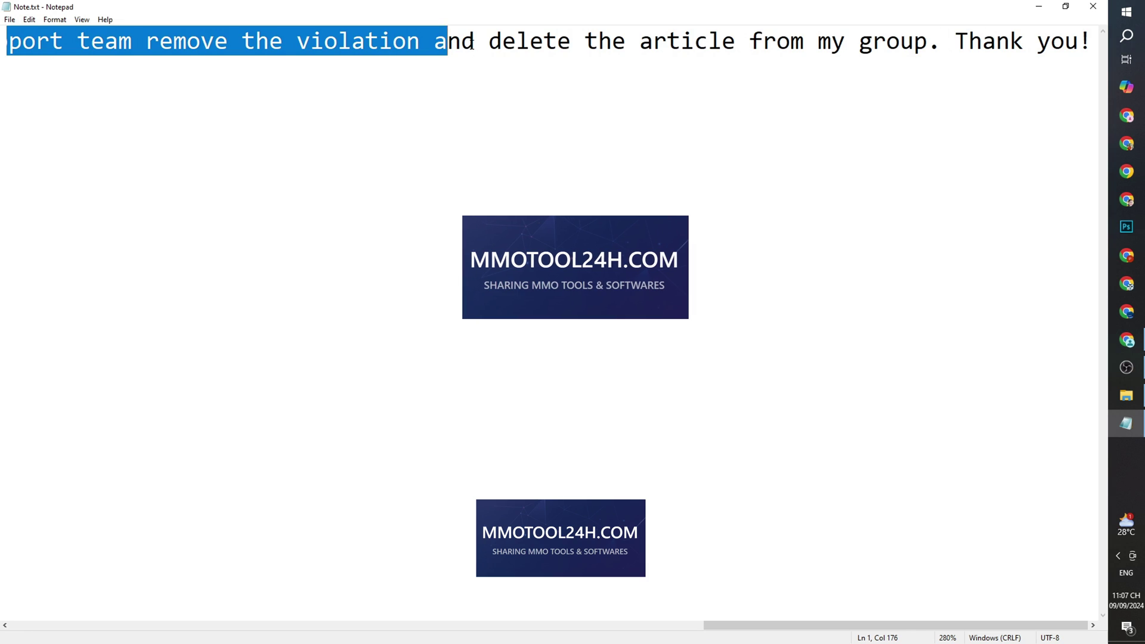
pyautogui.moveTo(475, 42); pyautogui.dragTo(865, 37)
pyautogui.click(670, 43)
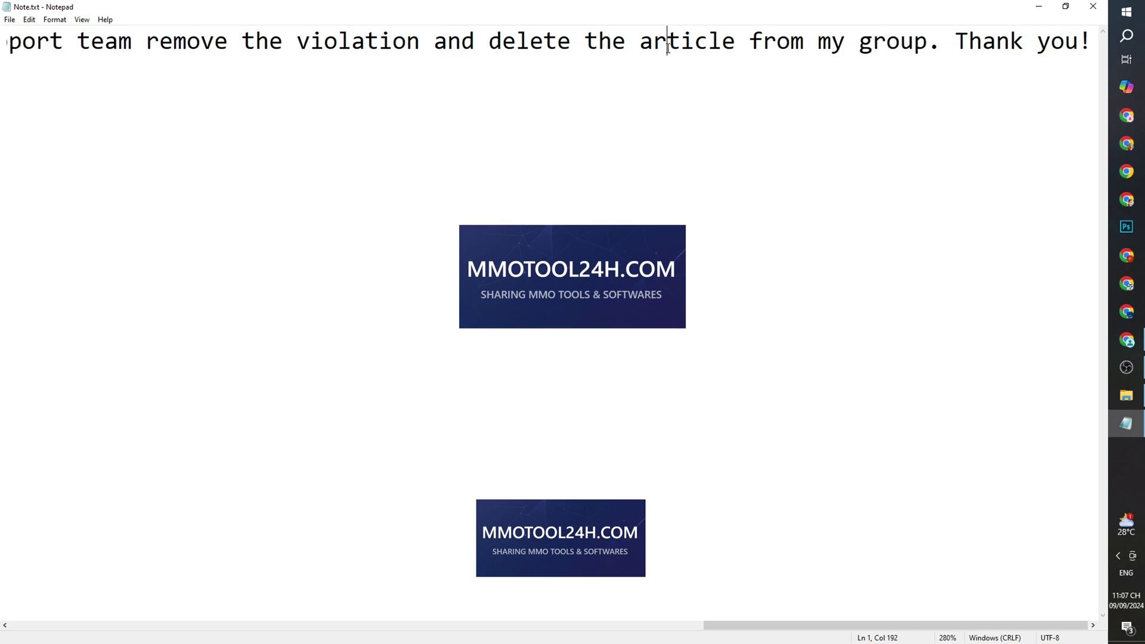
# Select all of Note.txt's text and copy it
pyautogui.hotkey('ctrl', 'a')
pyautogui.rightClick(666, 49)
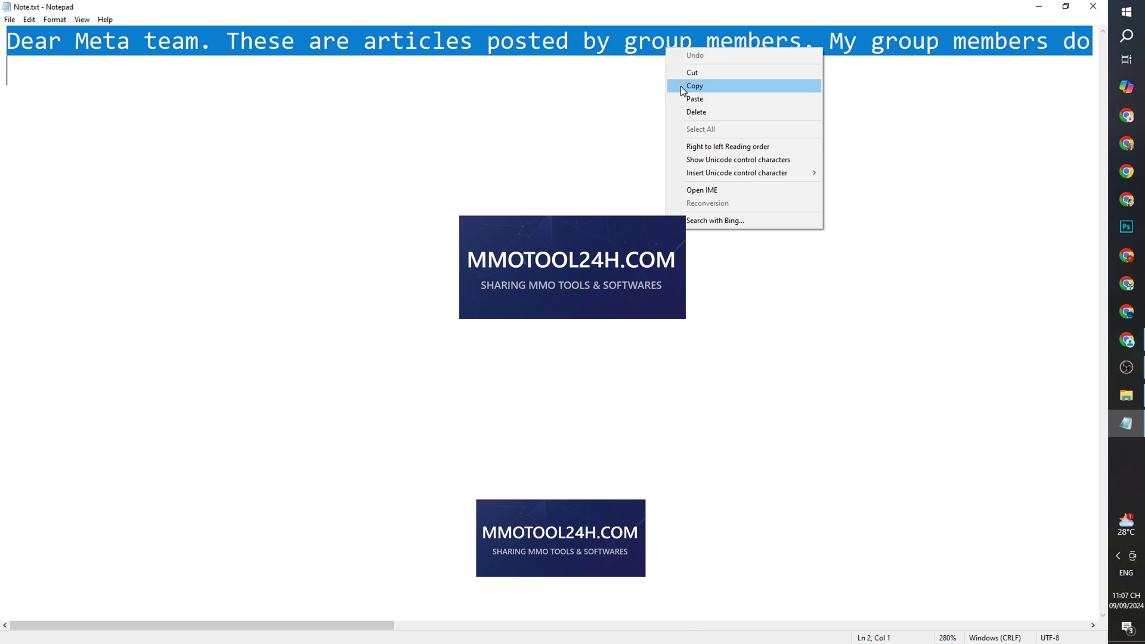
pyautogui.click(683, 87)
# Paste the copied appeal message into the Reason for request field
pyautogui.click(1134, 343)
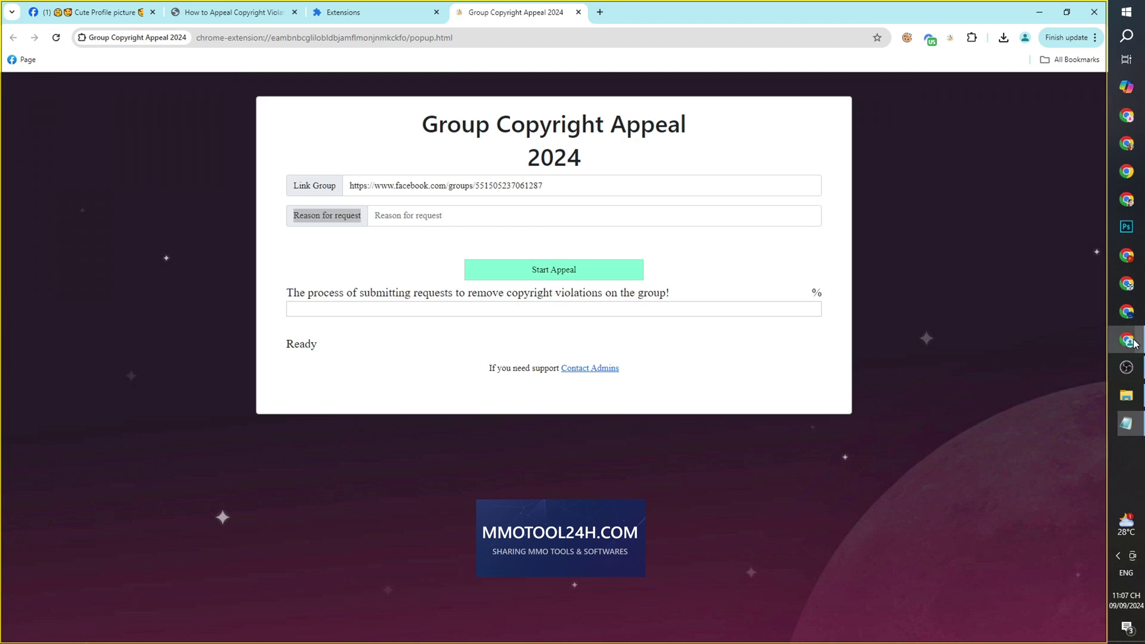
pyautogui.click(484, 218)
pyautogui.rightClick(481, 219)
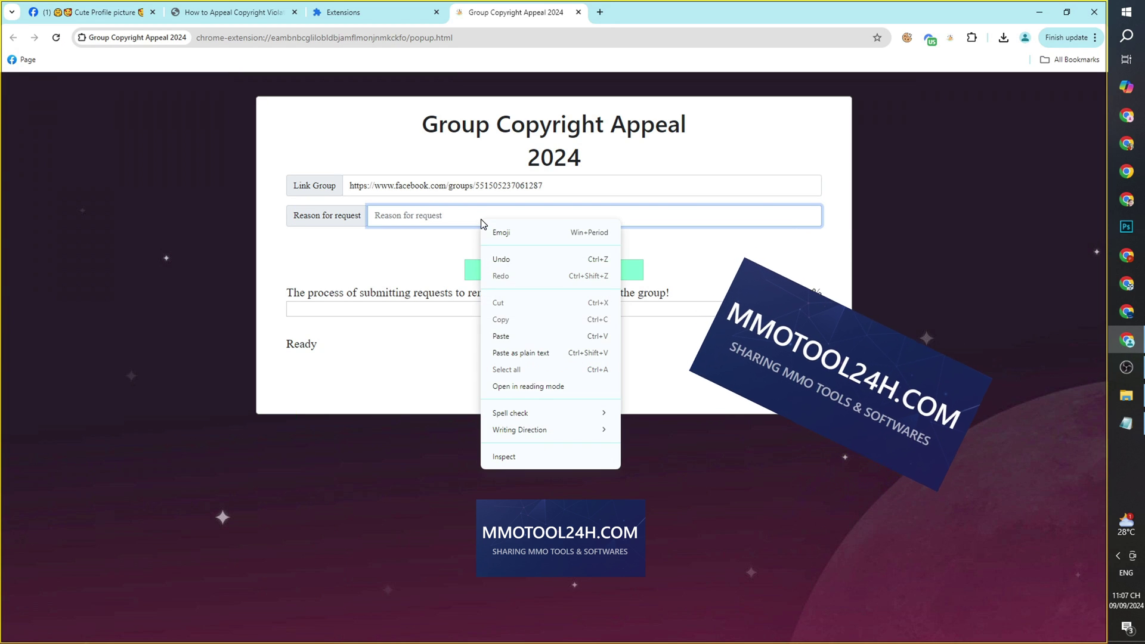
pyautogui.click(509, 336)
pyautogui.click(543, 241)
# Start the appeal and follow its progress to the 100% acceptance message
pyautogui.click(538, 268)
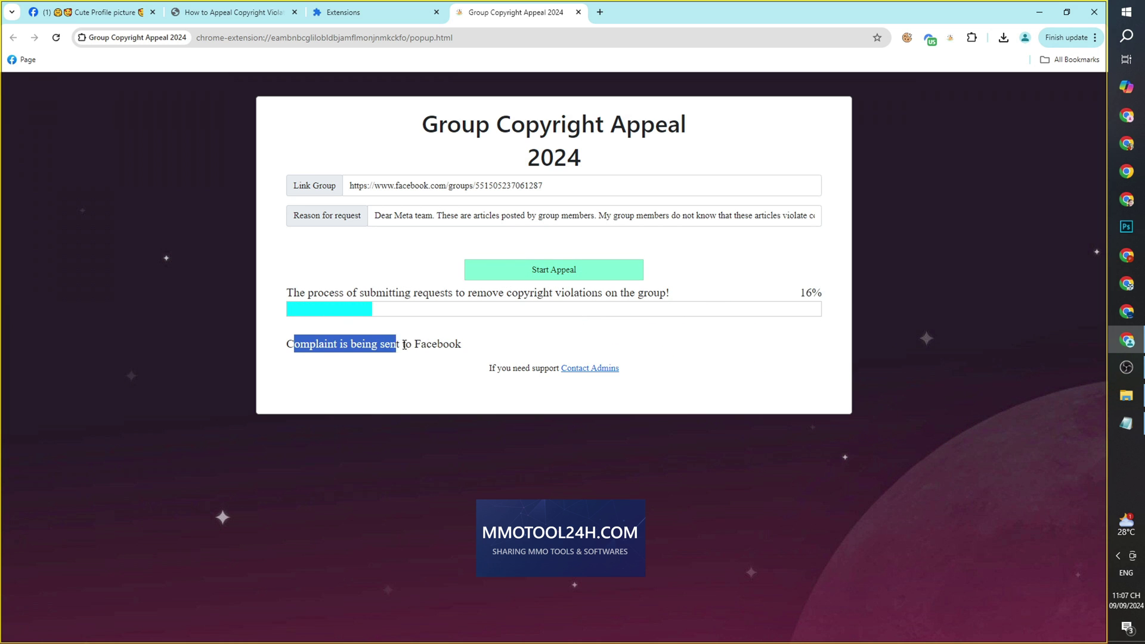
pyautogui.moveTo(391, 293); pyautogui.dragTo(659, 292)
pyautogui.click(751, 274)
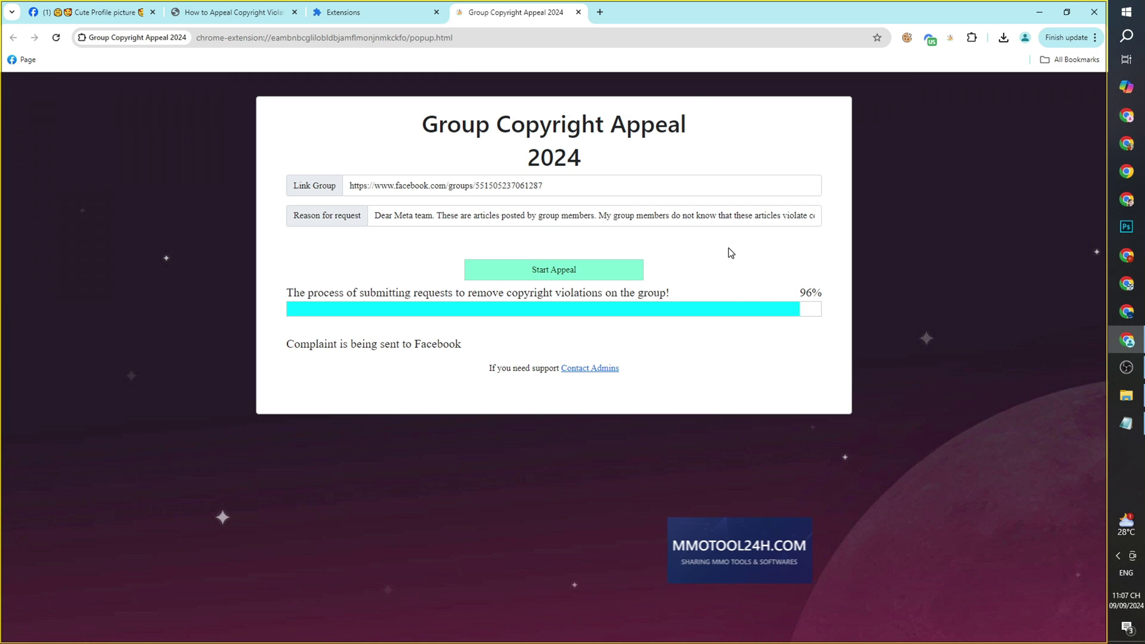
pyautogui.moveTo(321, 344); pyautogui.dragTo(727, 343)
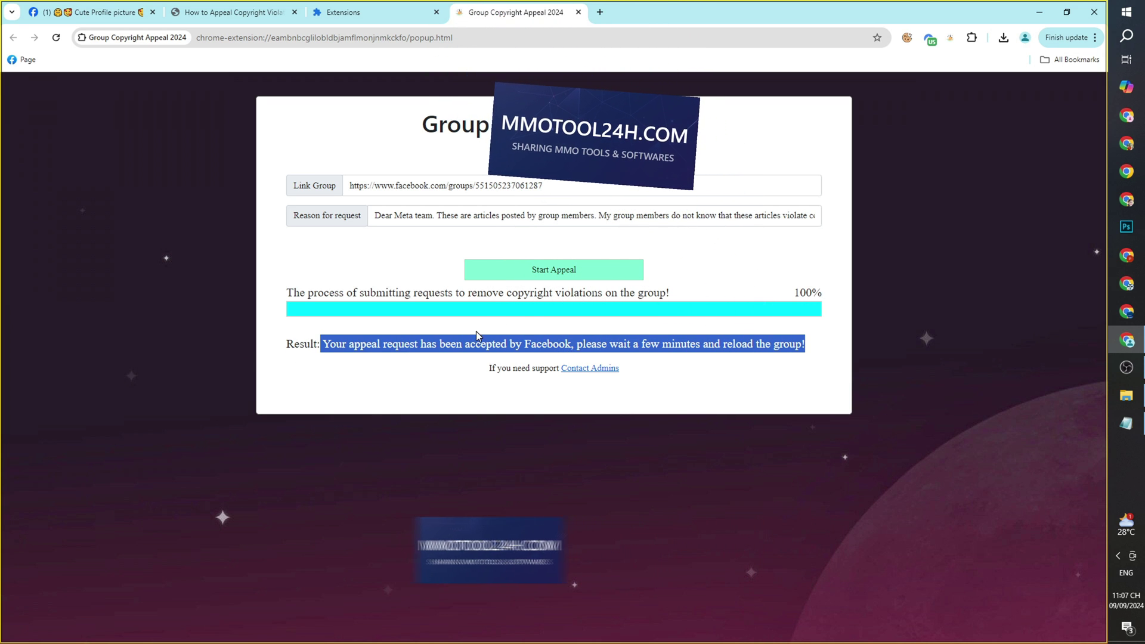
pyautogui.click(365, 338)
pyautogui.moveTo(325, 344); pyautogui.dragTo(807, 344)
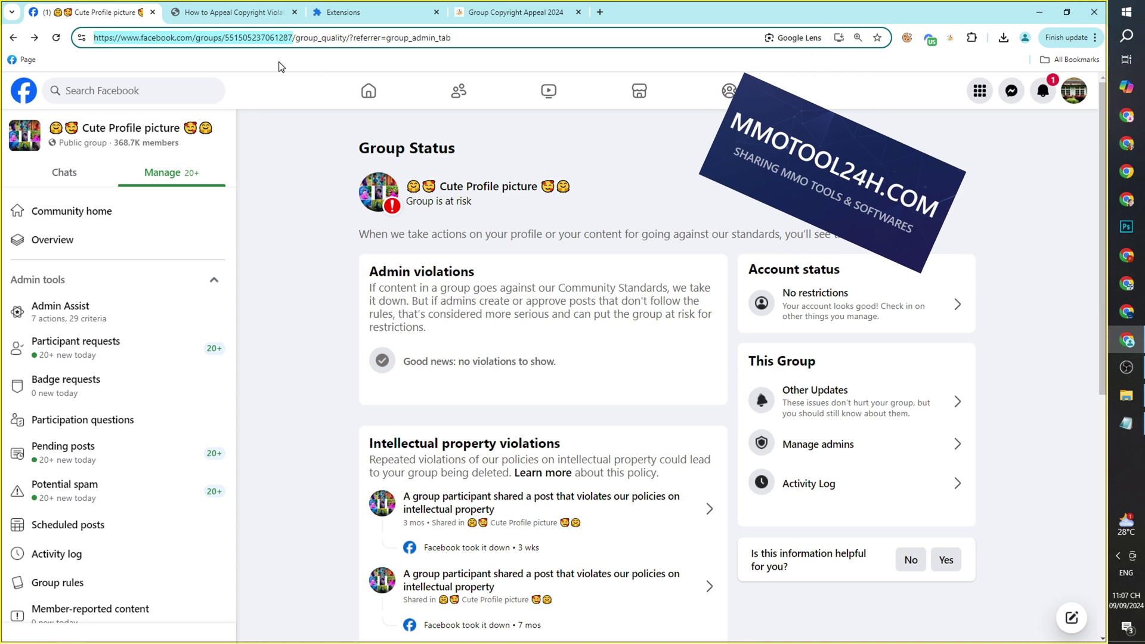
# Reload the Group Status page and confirm it reads Group has no issues
pyautogui.doubleClick(249, 39)
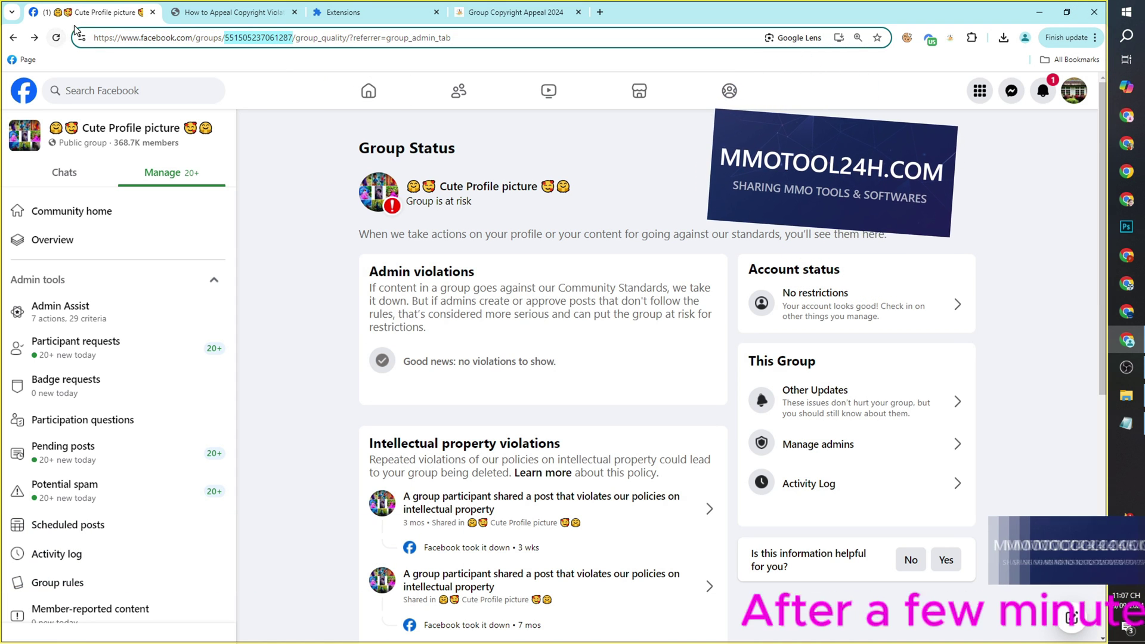
pyautogui.click(56, 38)
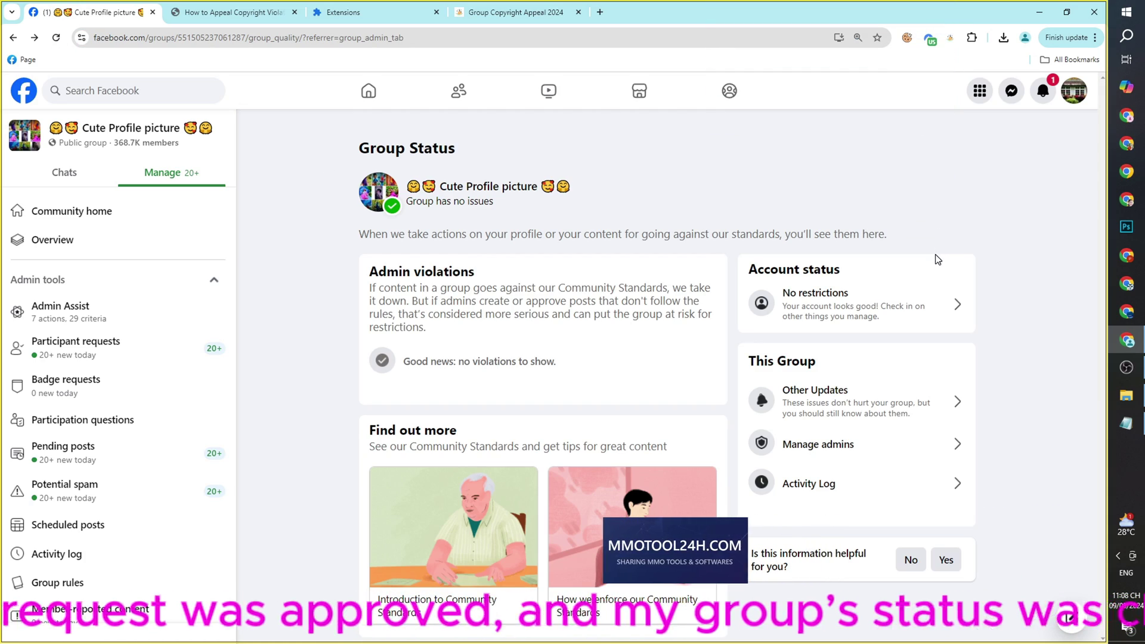
pyautogui.moveTo(393, 194); pyautogui.dragTo(393, 206)
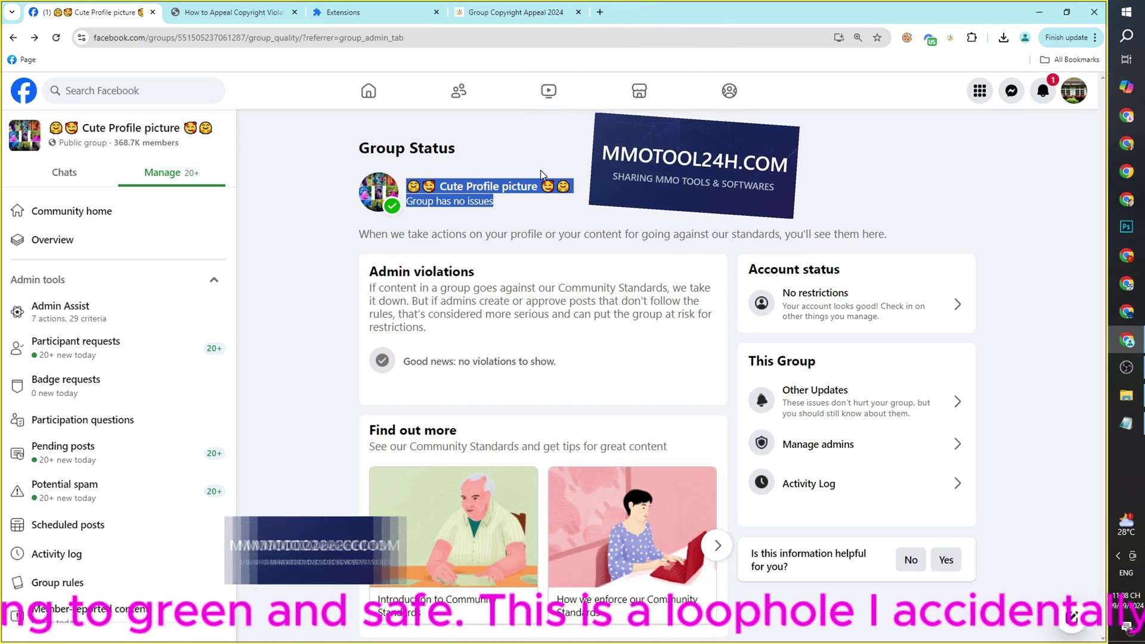
pyautogui.moveTo(369, 361); pyautogui.dragTo(612, 366)
pyautogui.click(613, 366)
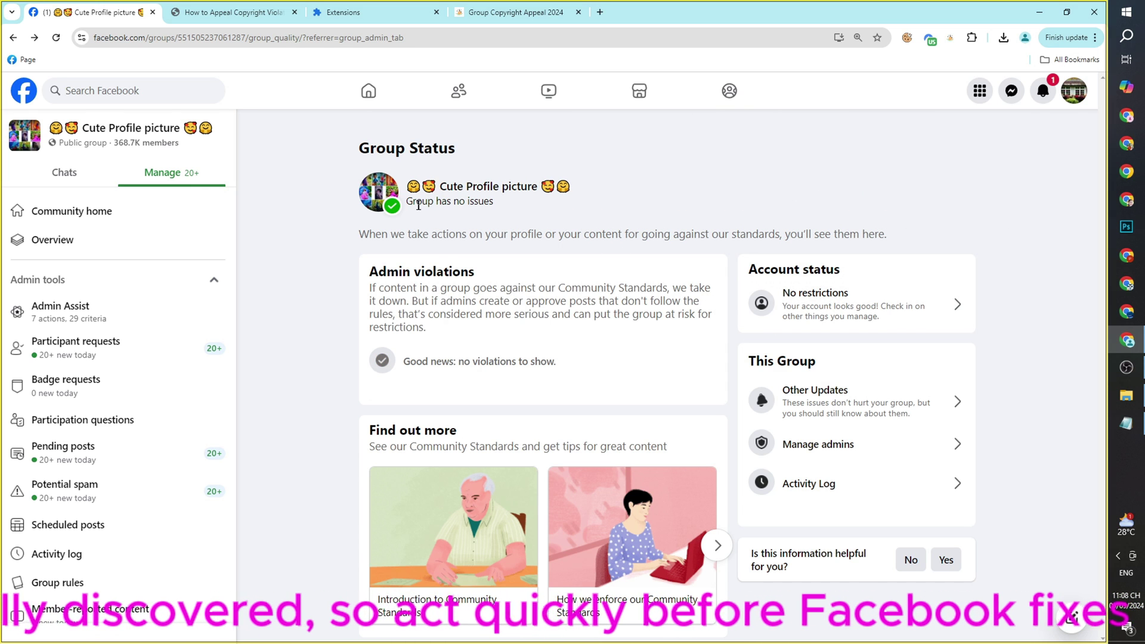
pyautogui.click(866, 228)
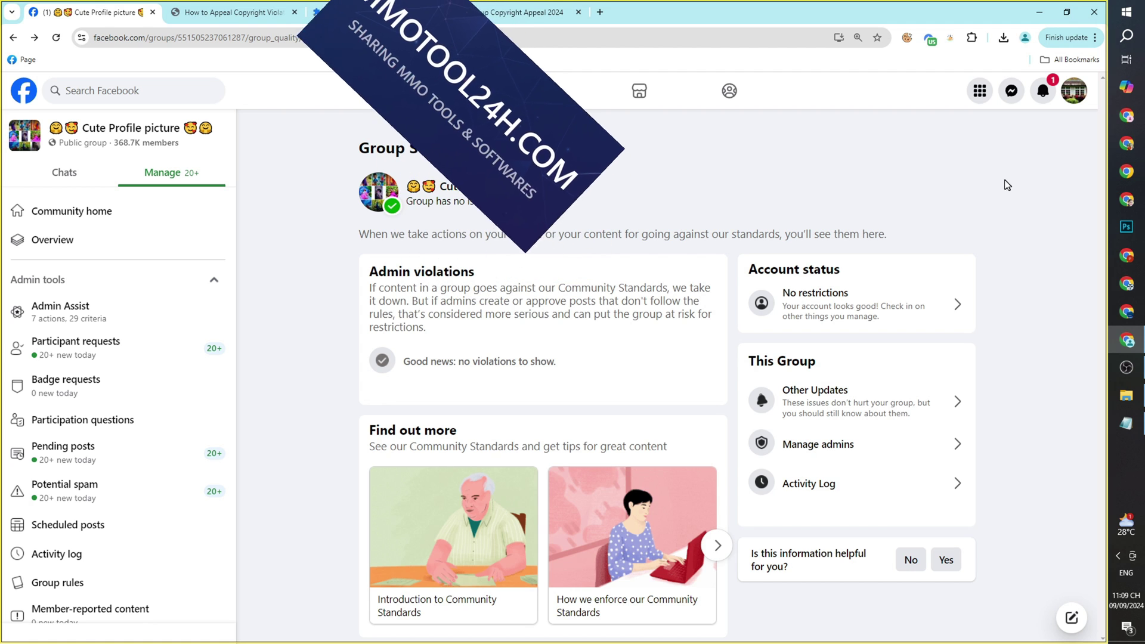
# Reload again and check the Admin violations card shows no violations
pyautogui.click(59, 42)
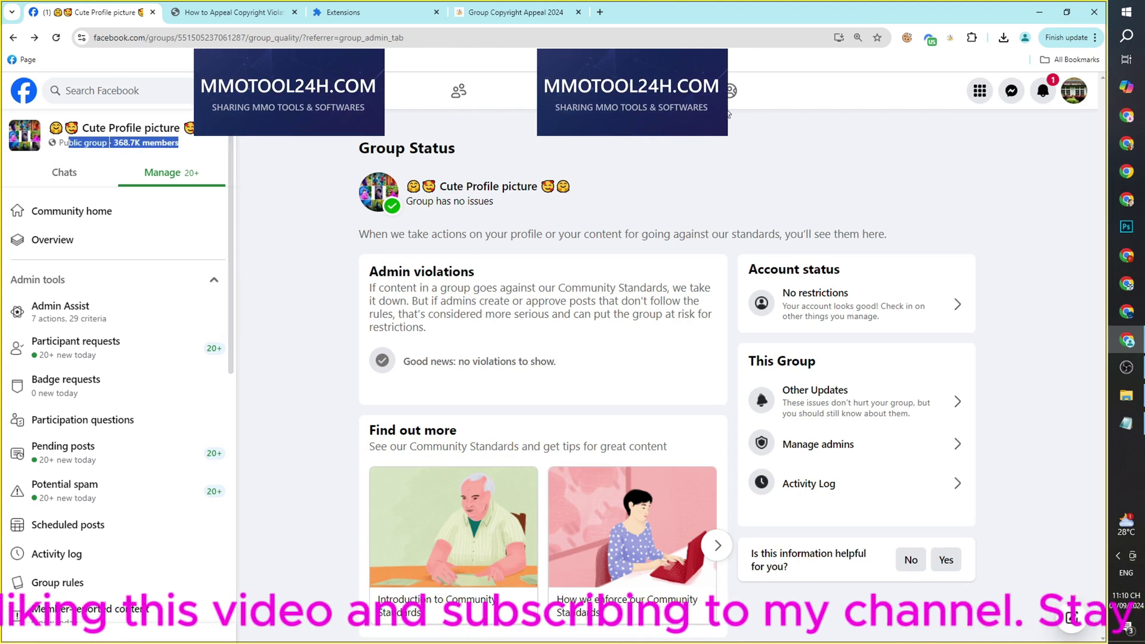
pyautogui.click(751, 194)
pyautogui.moveTo(368, 268); pyautogui.dragTo(583, 365)
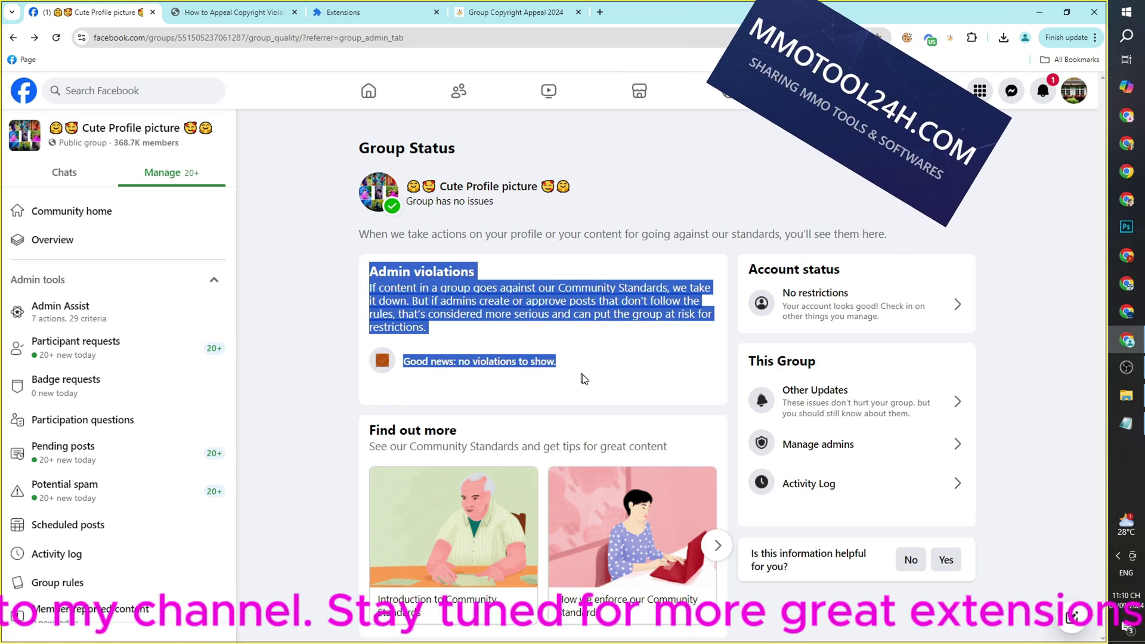
pyautogui.click(566, 371)
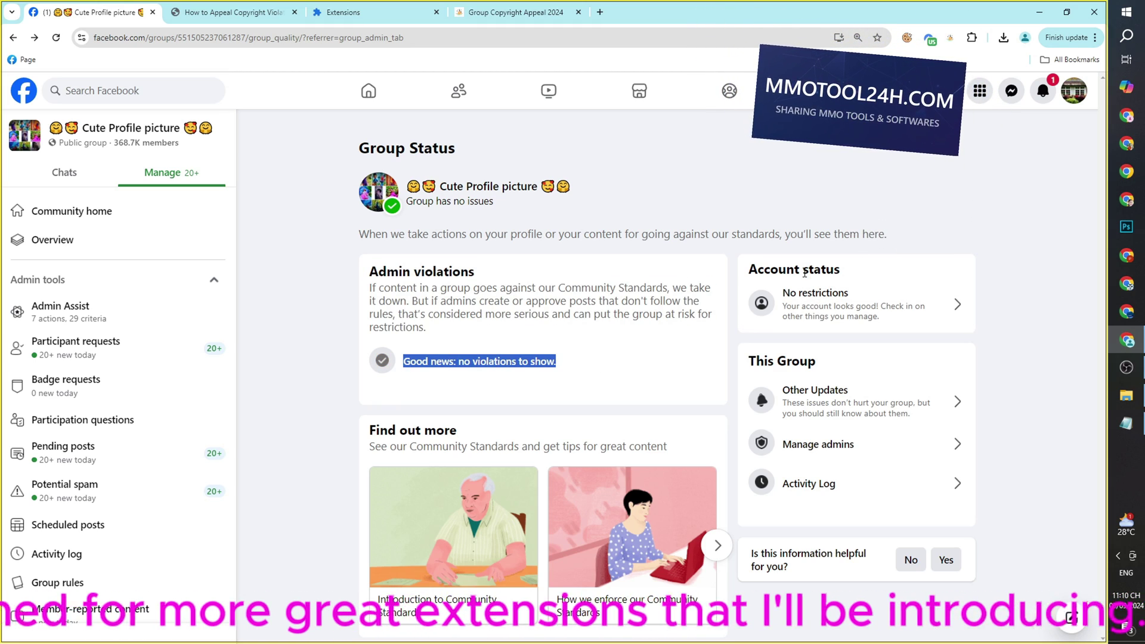
pyautogui.click(1016, 290)
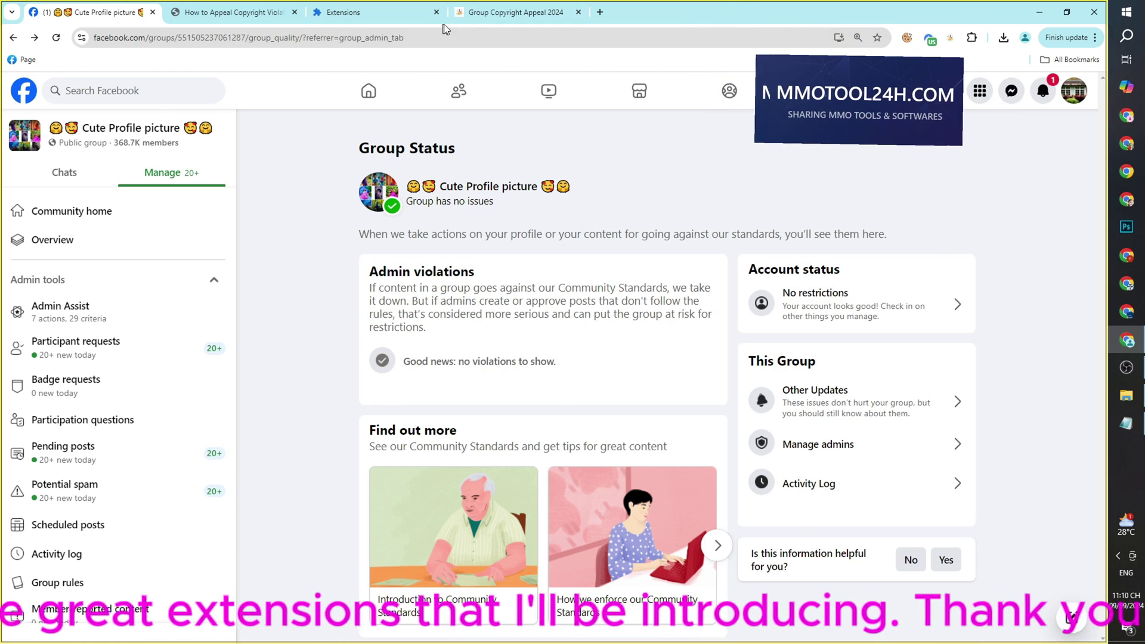